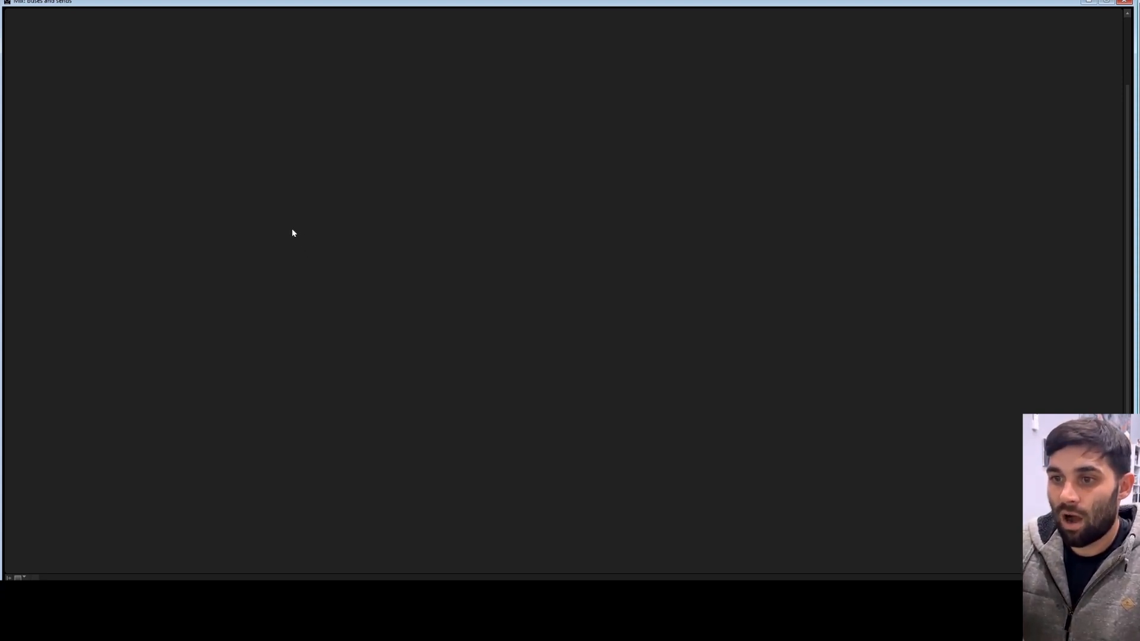
Step: Open the New Tracks dialog and set the first row to 5 new mono audio tracks
{"action": "key", "text": "ctrl+shift+n"}
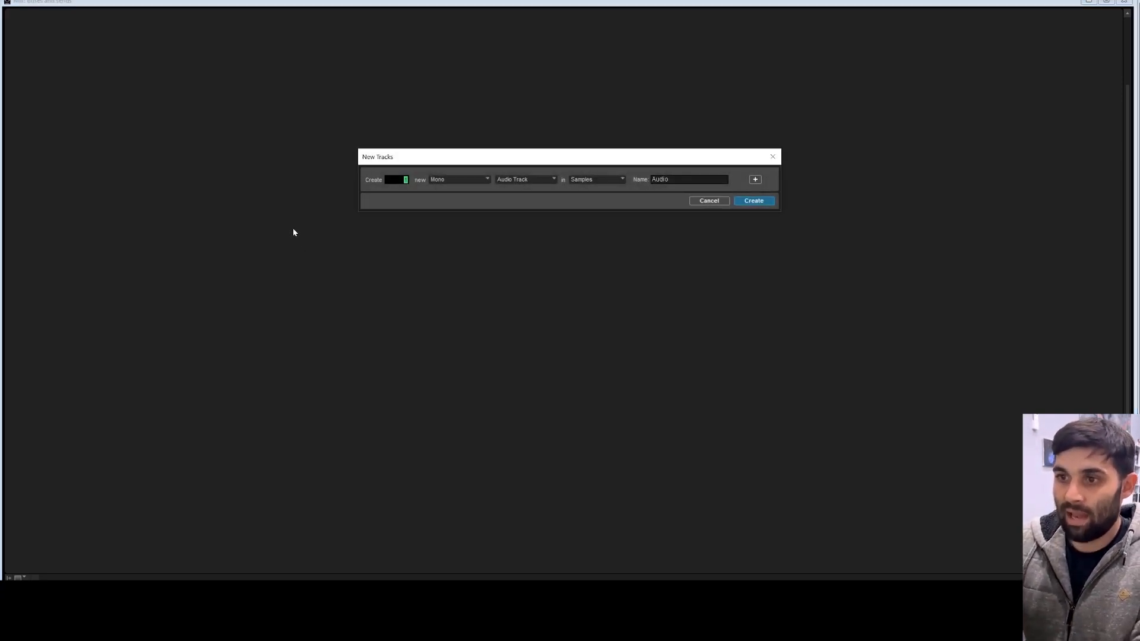
{"action": "left_click", "coordinate": [773, 157]}
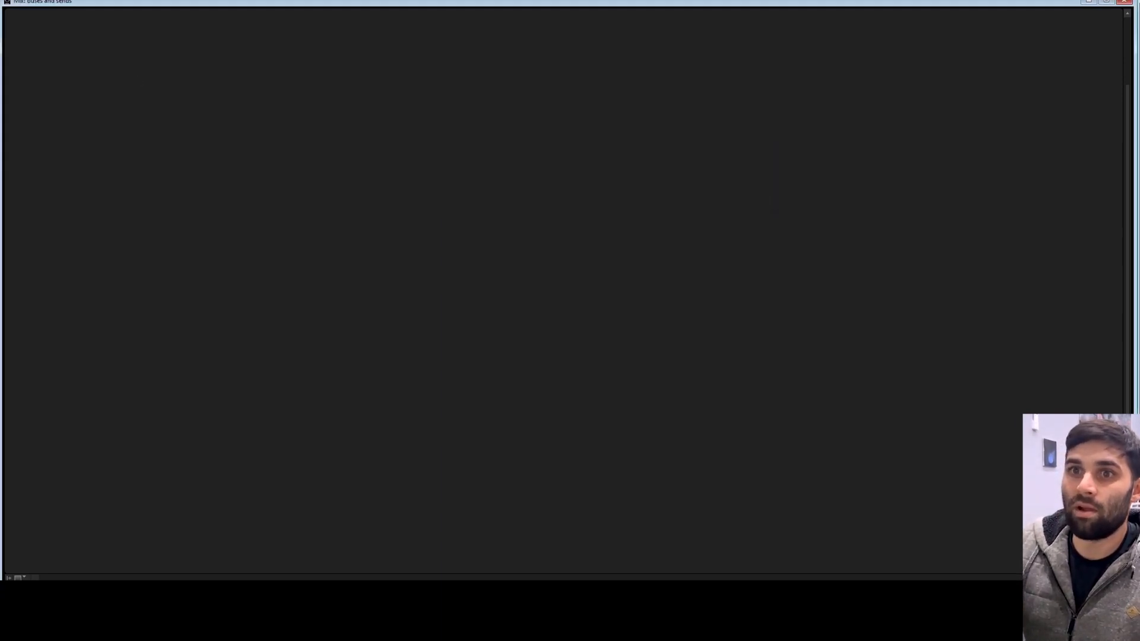
{"action": "left_click", "coordinate": [65, 1]}
{"action": "left_click", "coordinate": [95, 6]}
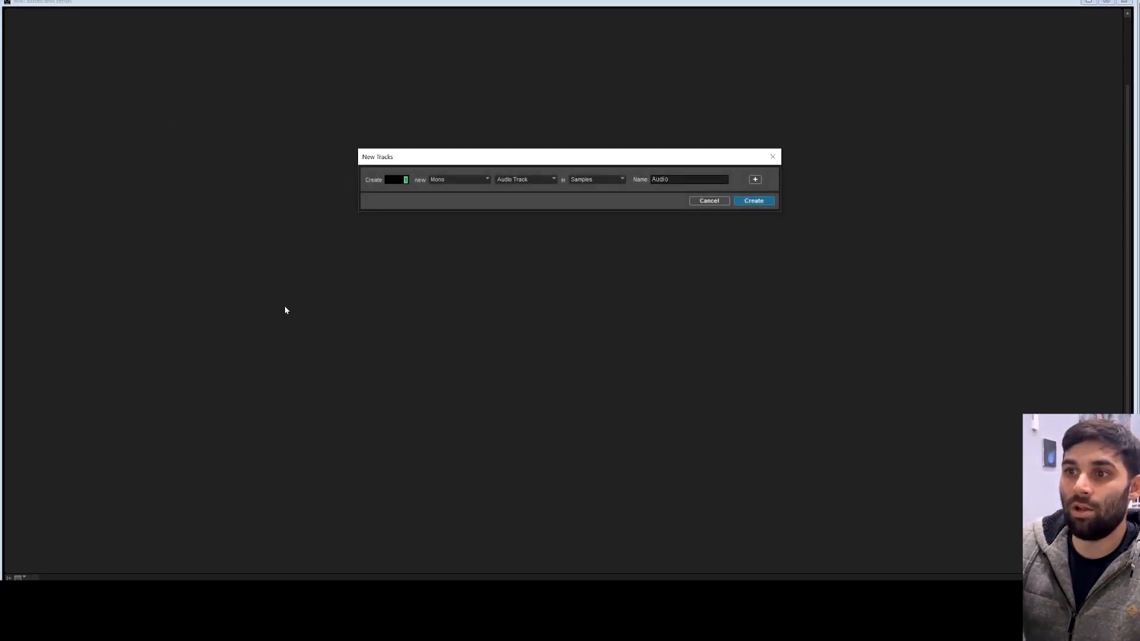
{"action": "type", "text": "5"}
{"action": "left_click", "coordinate": [465, 179]}
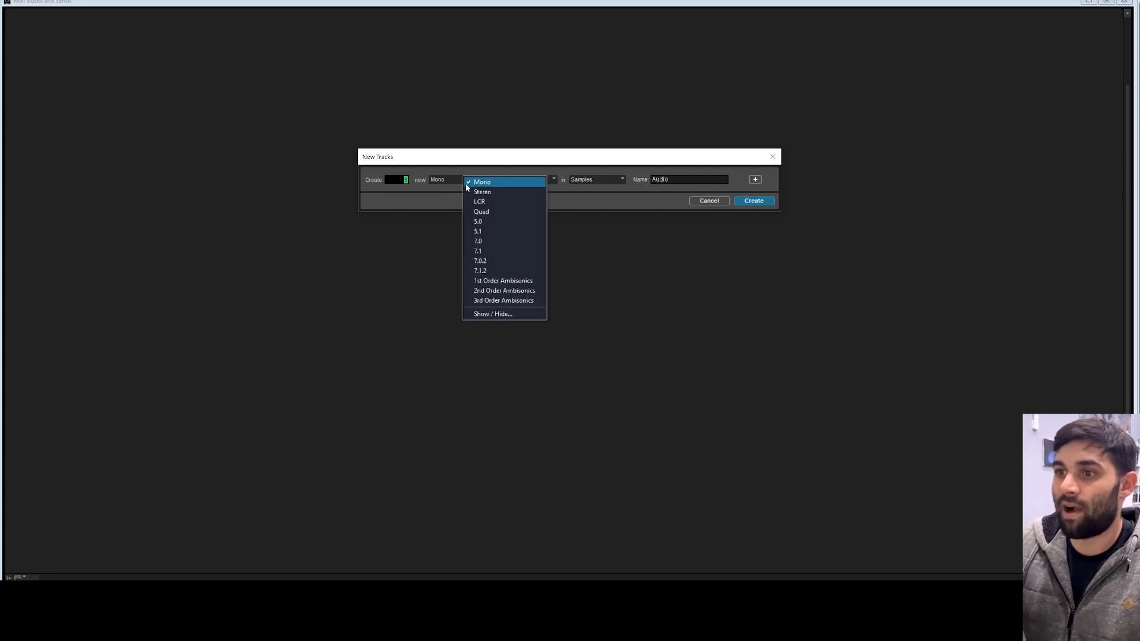
{"action": "left_click", "coordinate": [515, 179]}
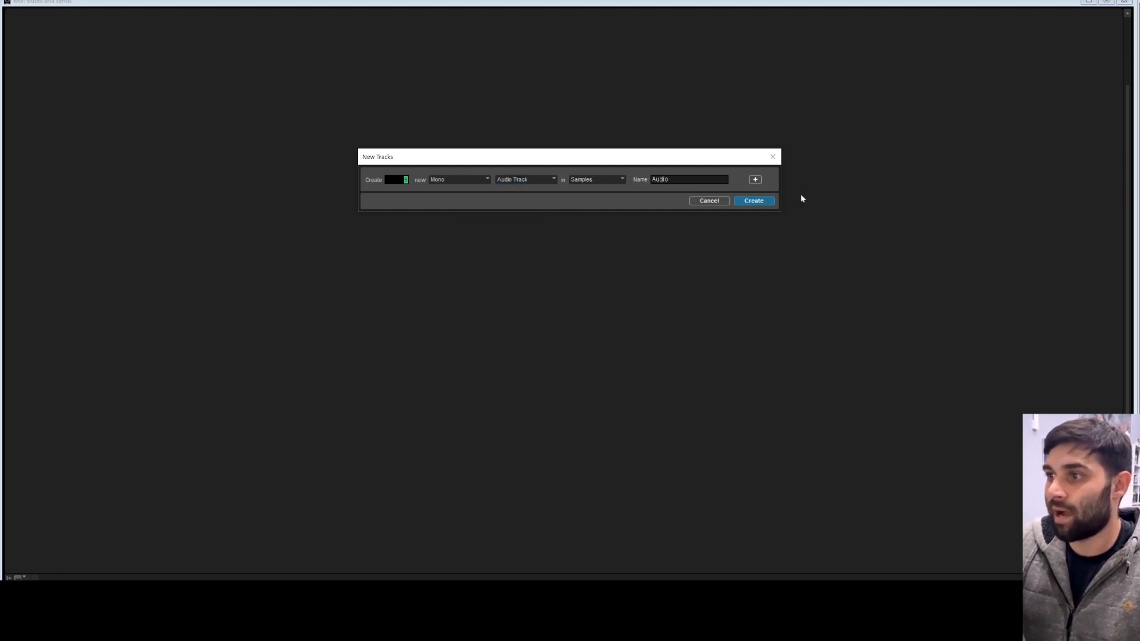
Step: Add a second row of stereo Aux Input tracks and create all the new tracks
{"action": "left_click", "coordinate": [754, 180]}
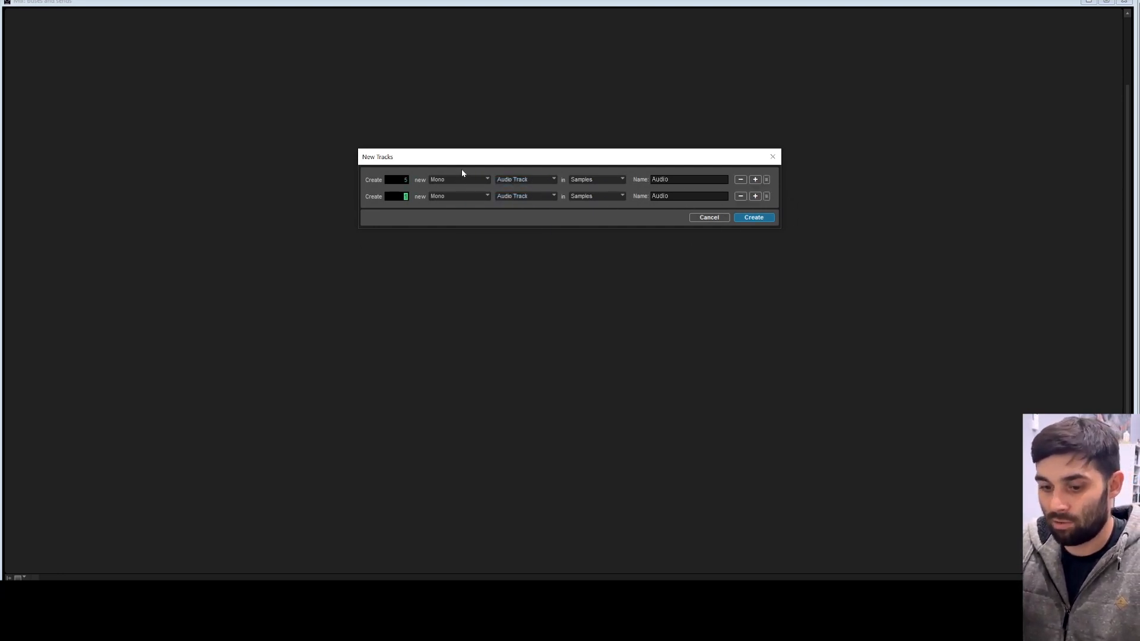
{"action": "left_click", "coordinate": [457, 196]}
{"action": "left_click", "coordinate": [467, 208]}
{"action": "left_click", "coordinate": [528, 196]}
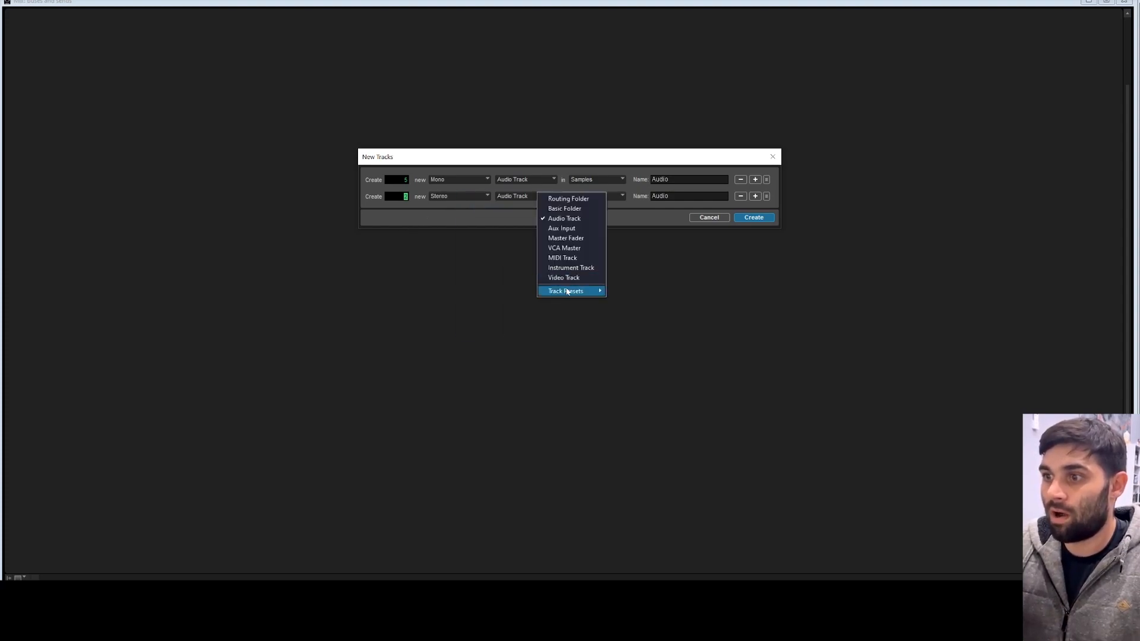
{"action": "left_click", "coordinate": [563, 228]}
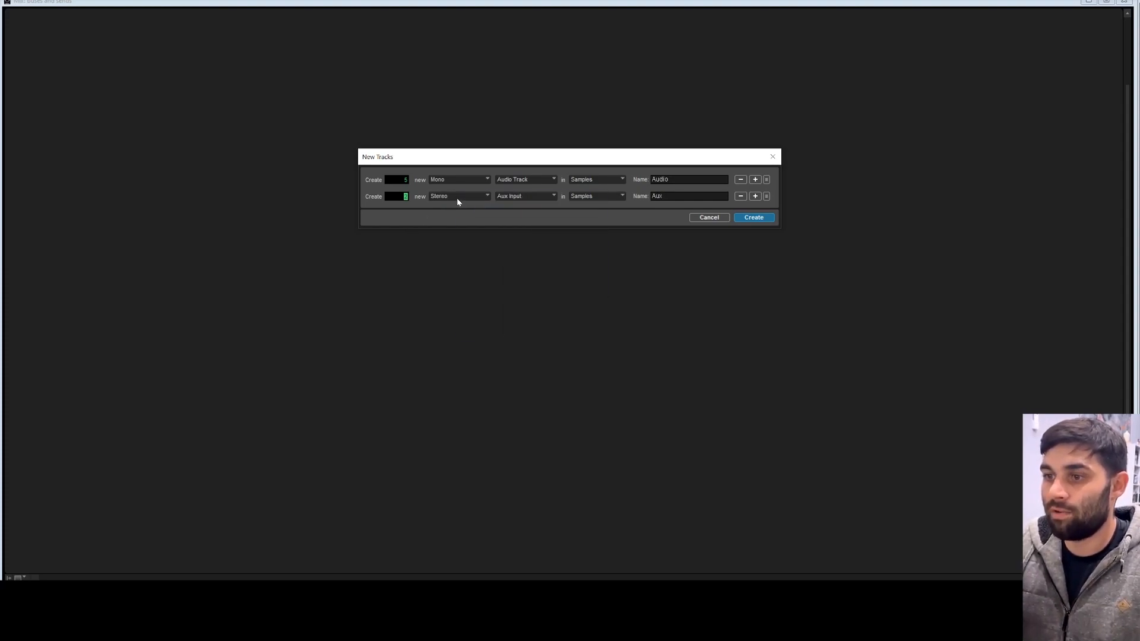
{"action": "left_click", "coordinate": [457, 198]}
{"action": "left_click", "coordinate": [456, 197]}
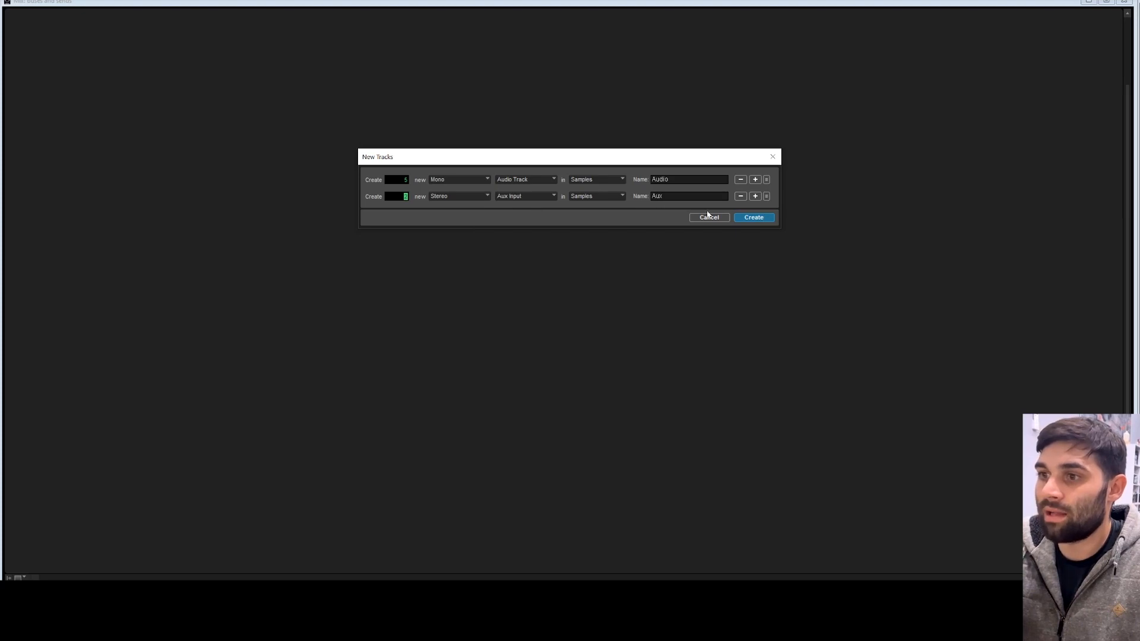
{"action": "left_click", "coordinate": [754, 219]}
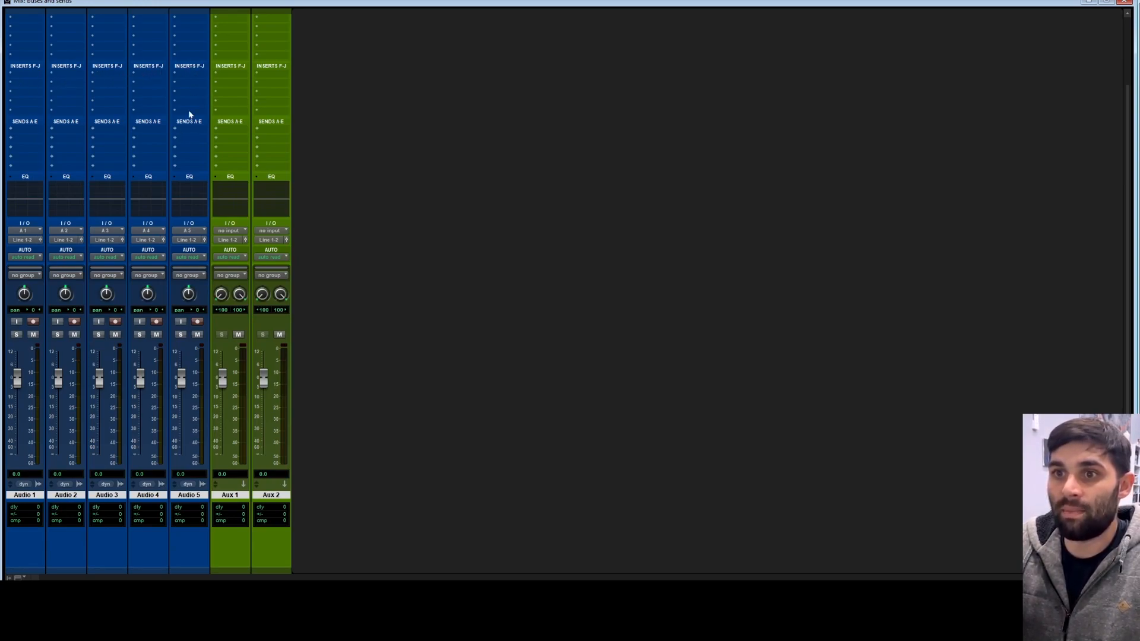
Step: Insert the D-Verb (mono) reverb plug-in on the first insert slot of Audio 1
{"action": "scroll", "coordinate": [205, 78], "scroll_direction": "up", "scroll_amount": 3}
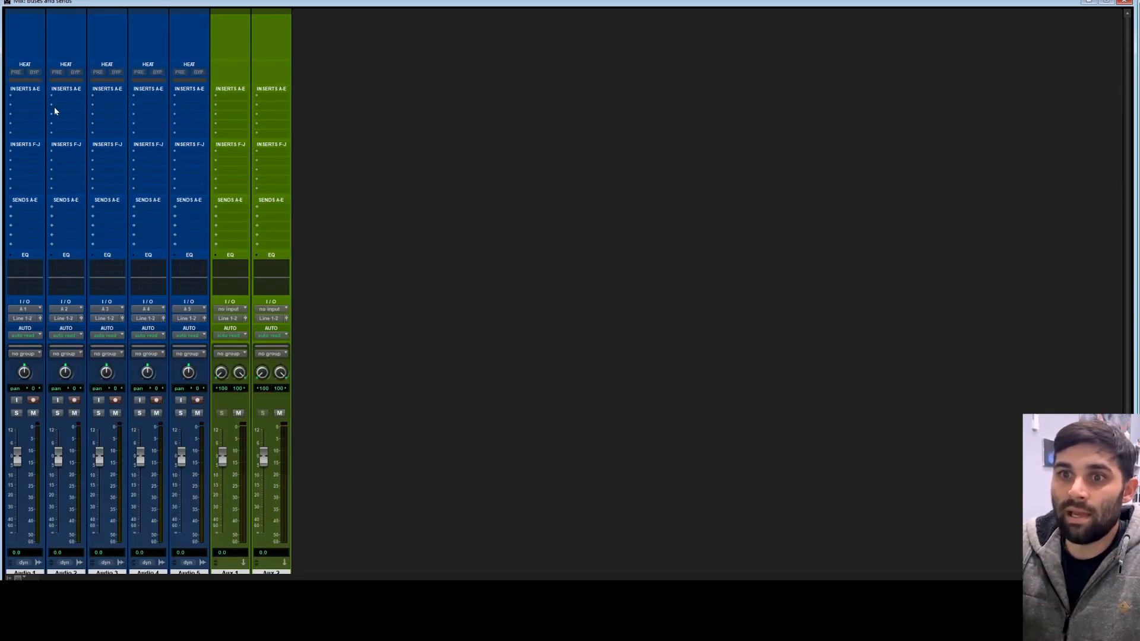
{"action": "left_click", "coordinate": [15, 99]}
{"action": "mouse_move", "coordinate": [74, 125]}
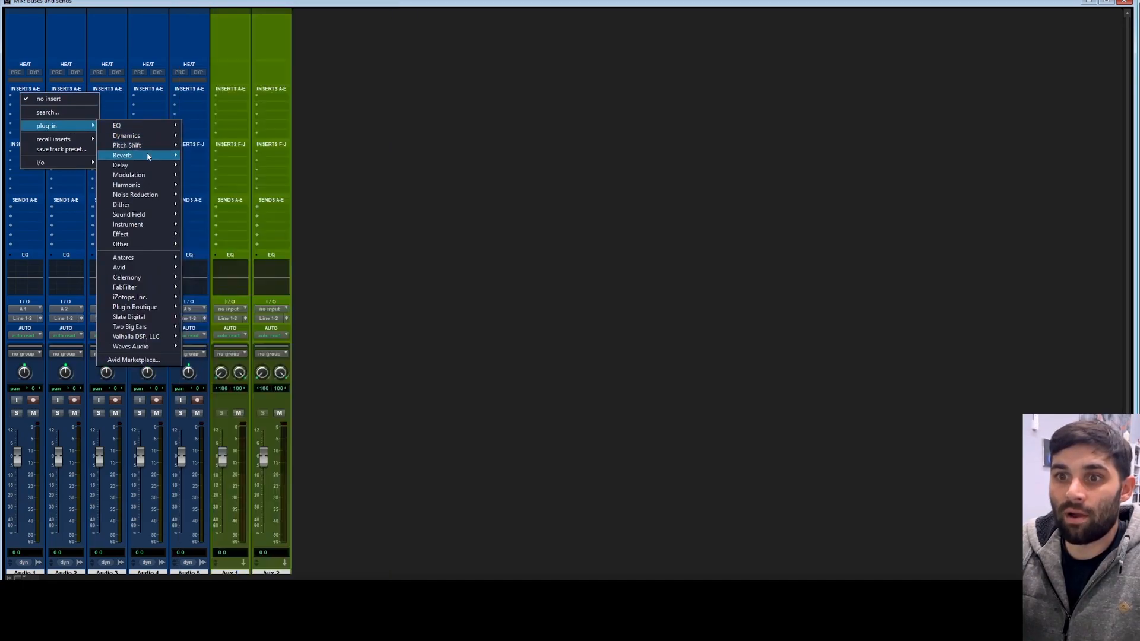
{"action": "mouse_move", "coordinate": [148, 155]}
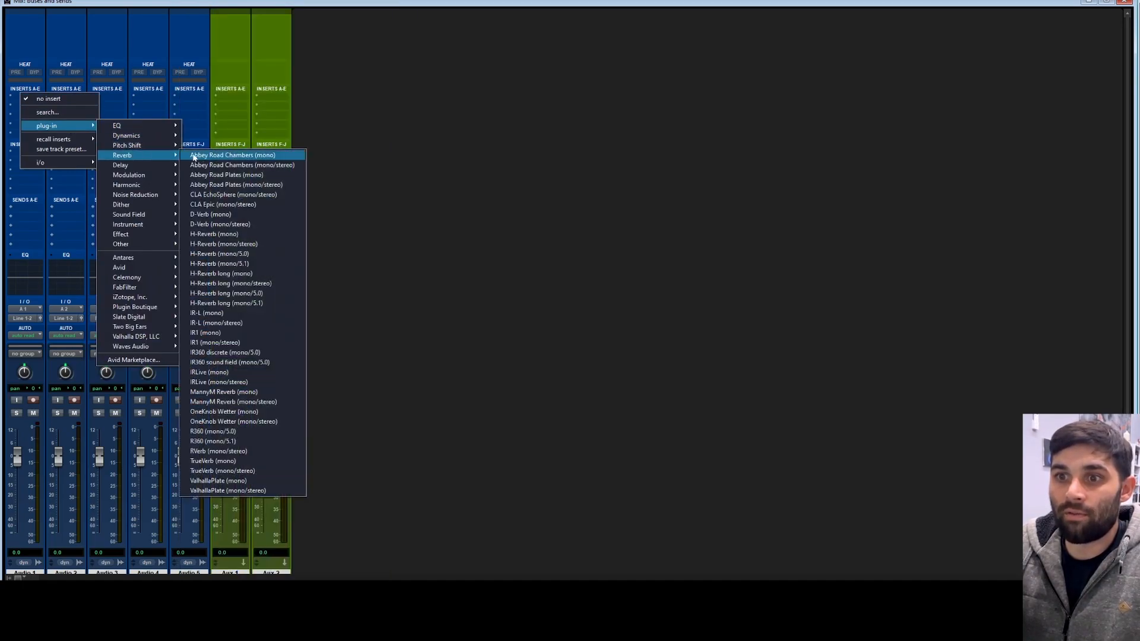
{"action": "left_click", "coordinate": [264, 214]}
Step: Insert D-Verb (mono) on Audio 2 and copy it onto the remaining audio tracks
{"action": "left_click", "coordinate": [63, 97]}
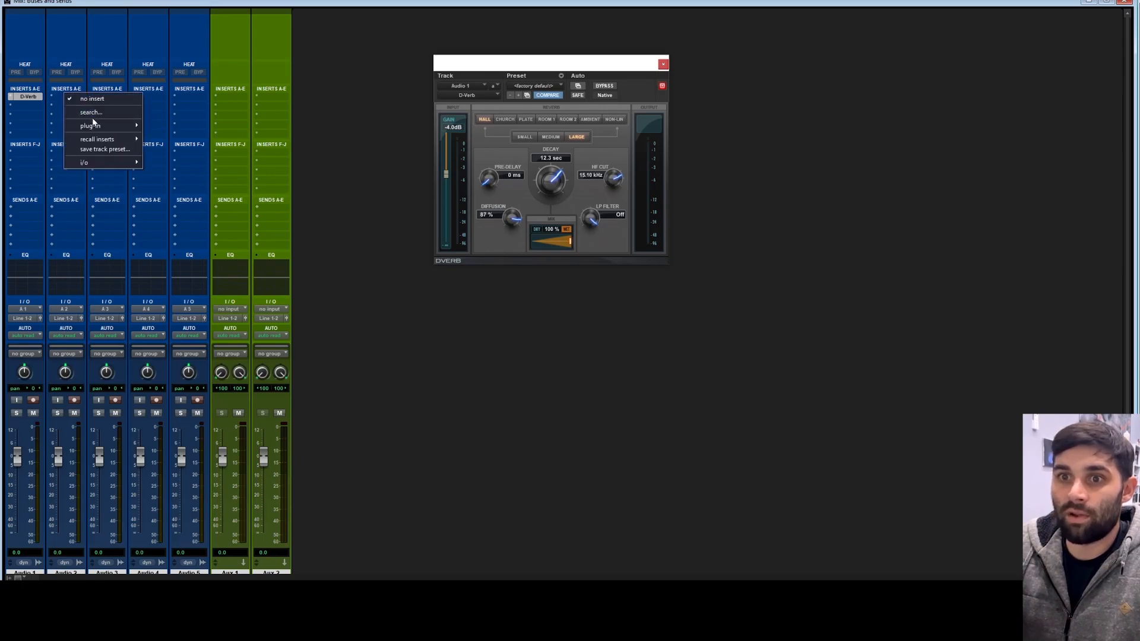
{"action": "mouse_move", "coordinate": [95, 125]}
{"action": "mouse_move", "coordinate": [167, 155]}
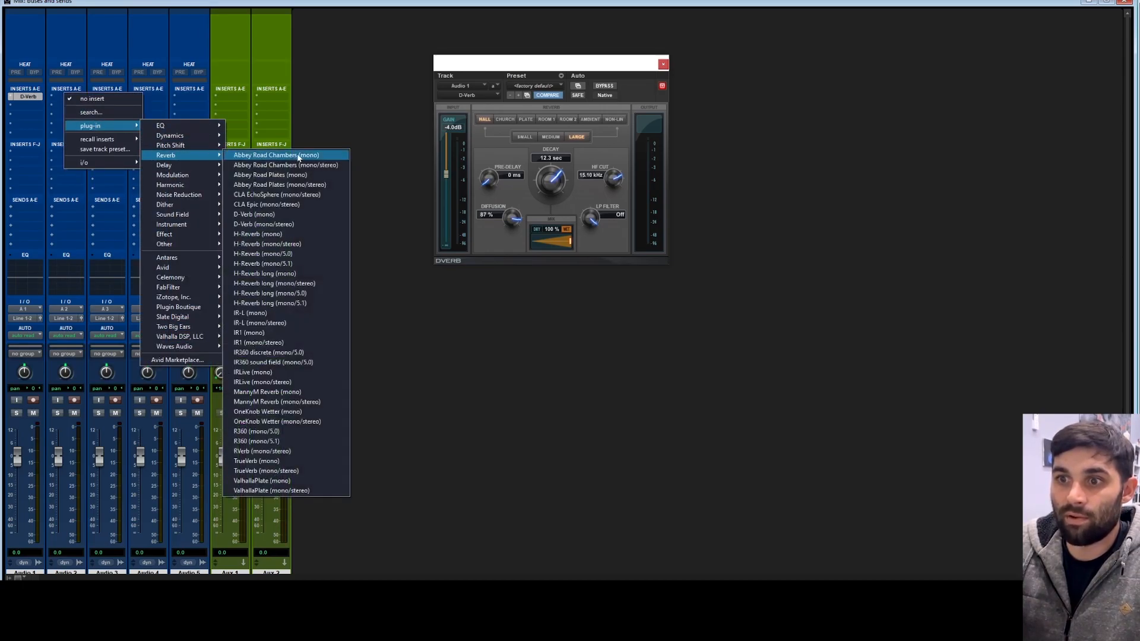
{"action": "left_click", "coordinate": [309, 213]}
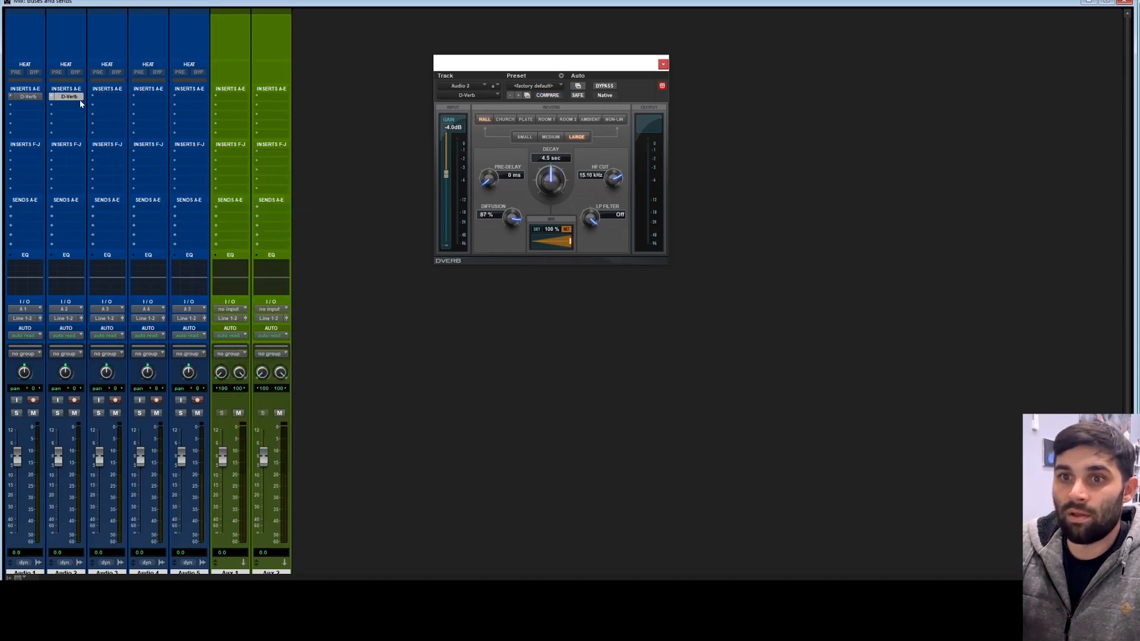
{"action": "left_click_drag", "start_coordinate": [77, 98], "coordinate": [190, 97]}
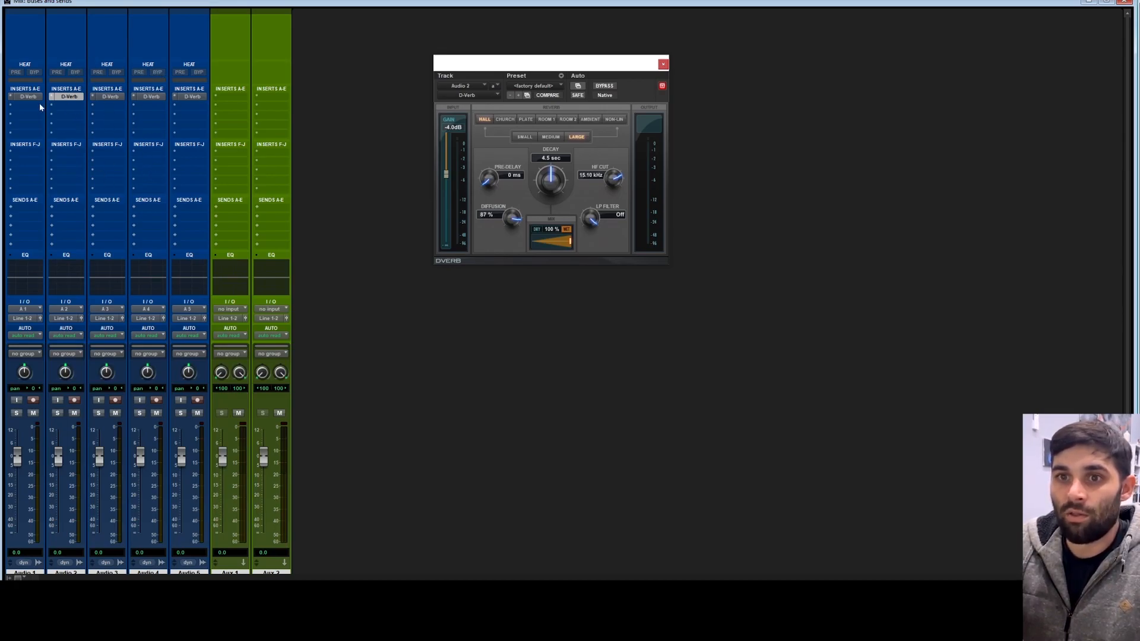
Step: Remove the D-Verb inserts from all five audio tracks
{"action": "left_click", "coordinate": [175, 96]}
{"action": "left_click", "coordinate": [177, 98]}
{"action": "left_click", "coordinate": [134, 96]}
{"action": "left_click", "coordinate": [140, 99]}
{"action": "left_click", "coordinate": [95, 97]}
{"action": "left_click", "coordinate": [98, 100]}
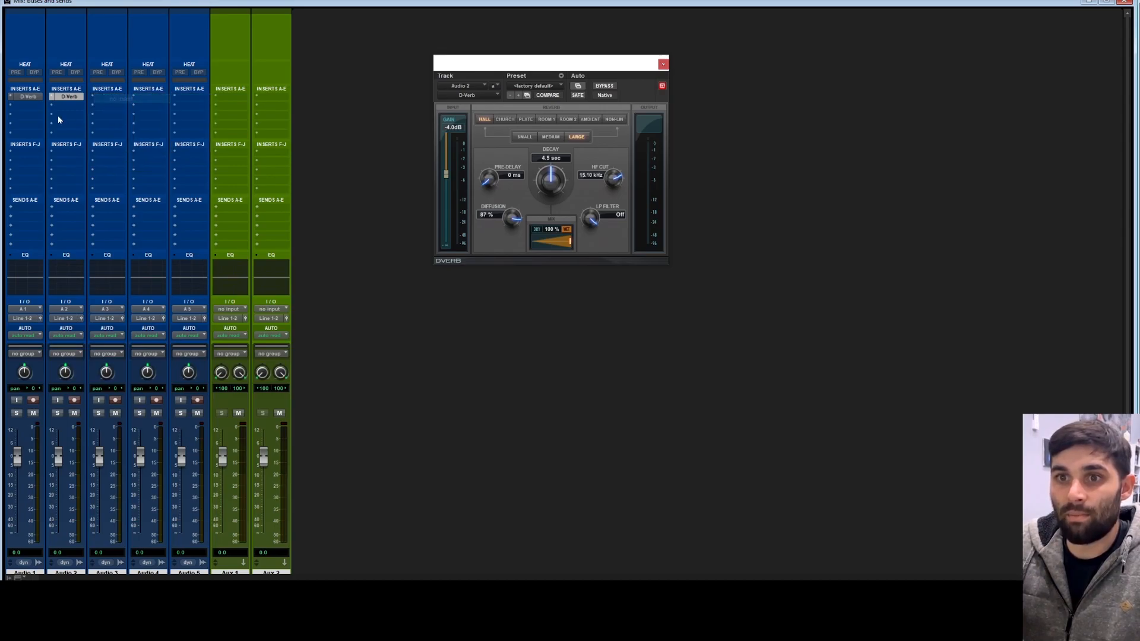
{"action": "left_click", "coordinate": [52, 97]}
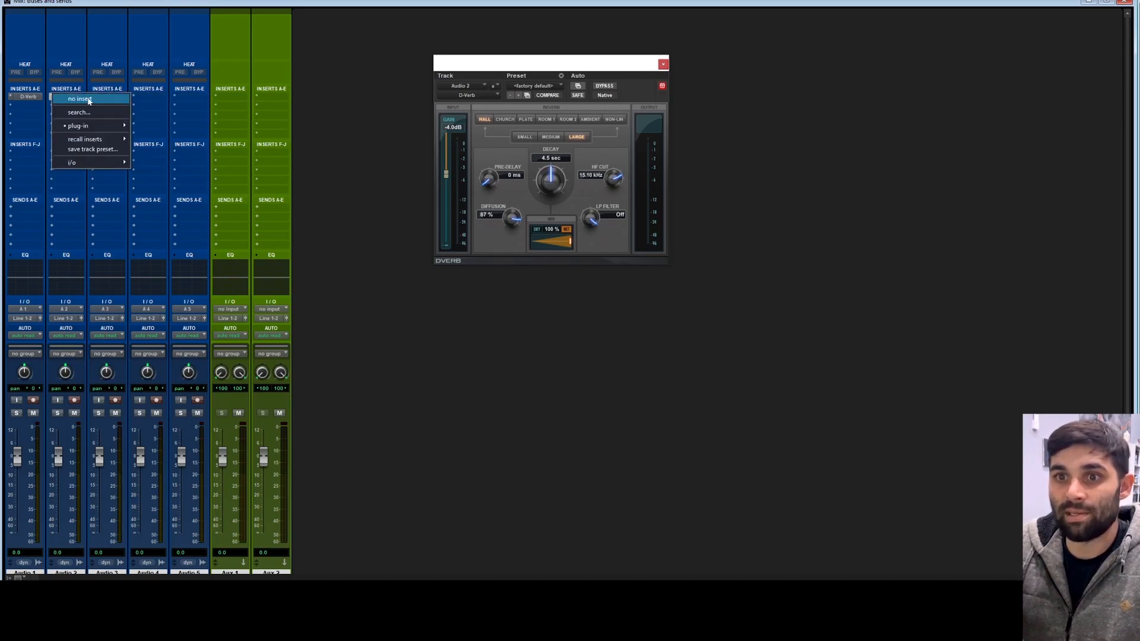
{"action": "left_click", "coordinate": [55, 100]}
{"action": "left_click", "coordinate": [9, 97]}
{"action": "left_click", "coordinate": [62, 99]}
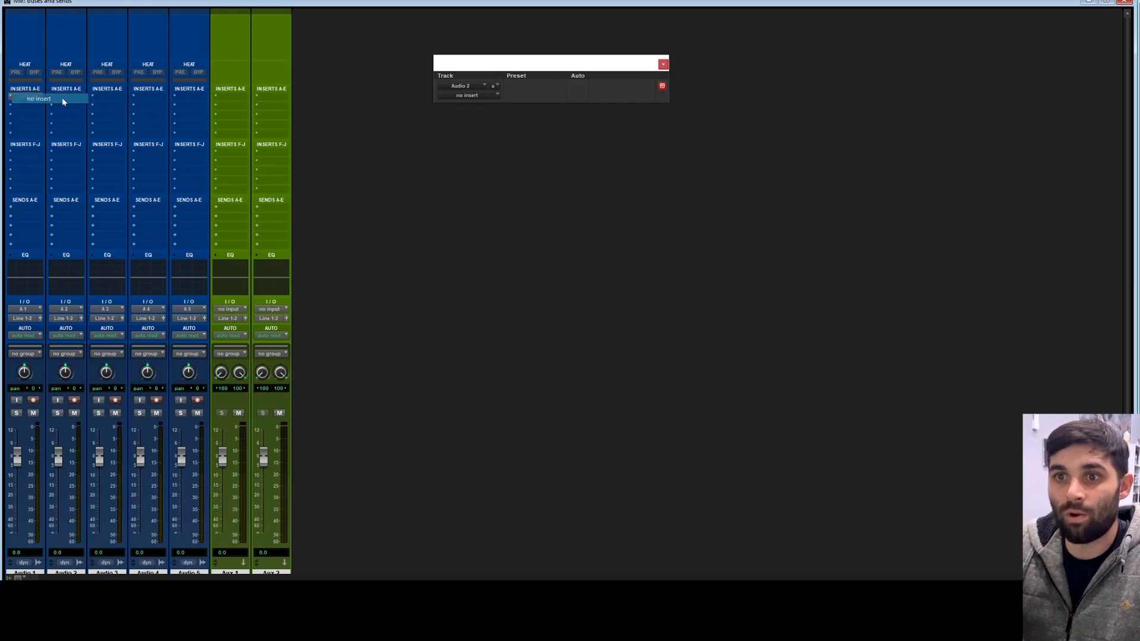
Step: Insert the D-Verb (stereo) multichannel plug-in on the first insert slot of Aux 1
{"action": "left_click_drag", "start_coordinate": [453, 58], "coordinate": [469, 52]}
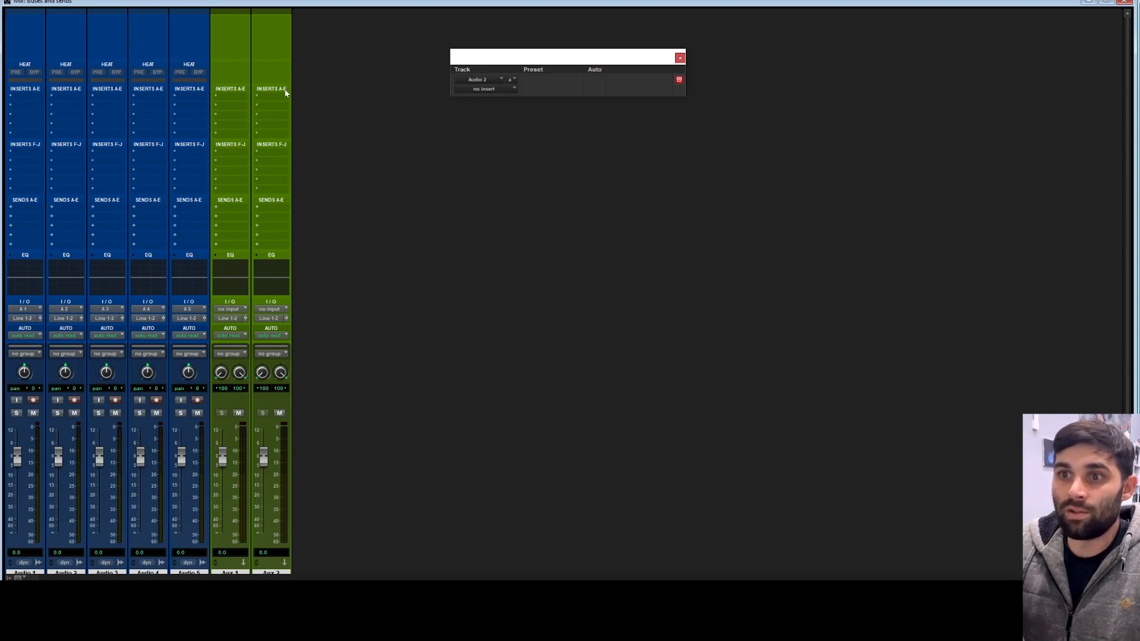
{"action": "left_click", "coordinate": [225, 96]}
{"action": "mouse_move", "coordinate": [285, 128]}
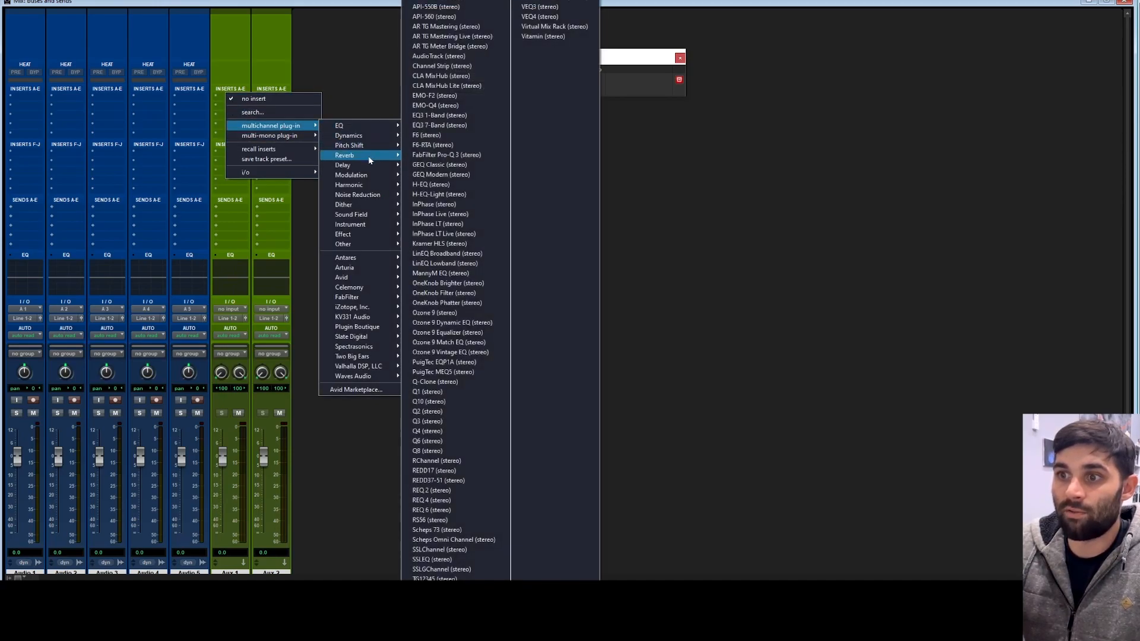
{"action": "mouse_move", "coordinate": [359, 156]}
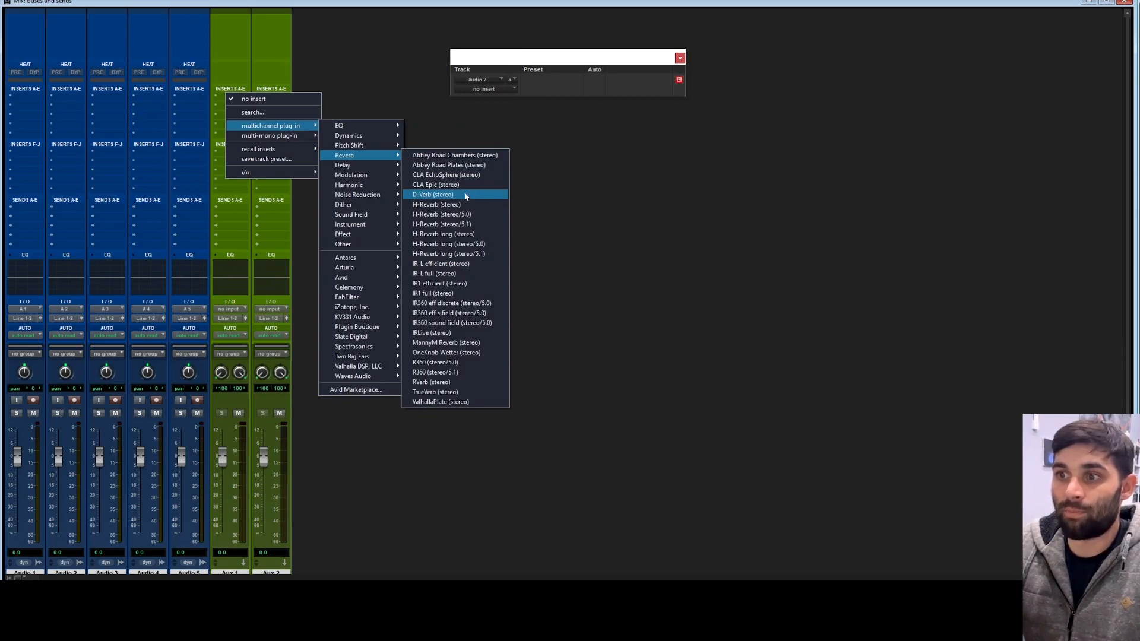
{"action": "left_click", "coordinate": [466, 195]}
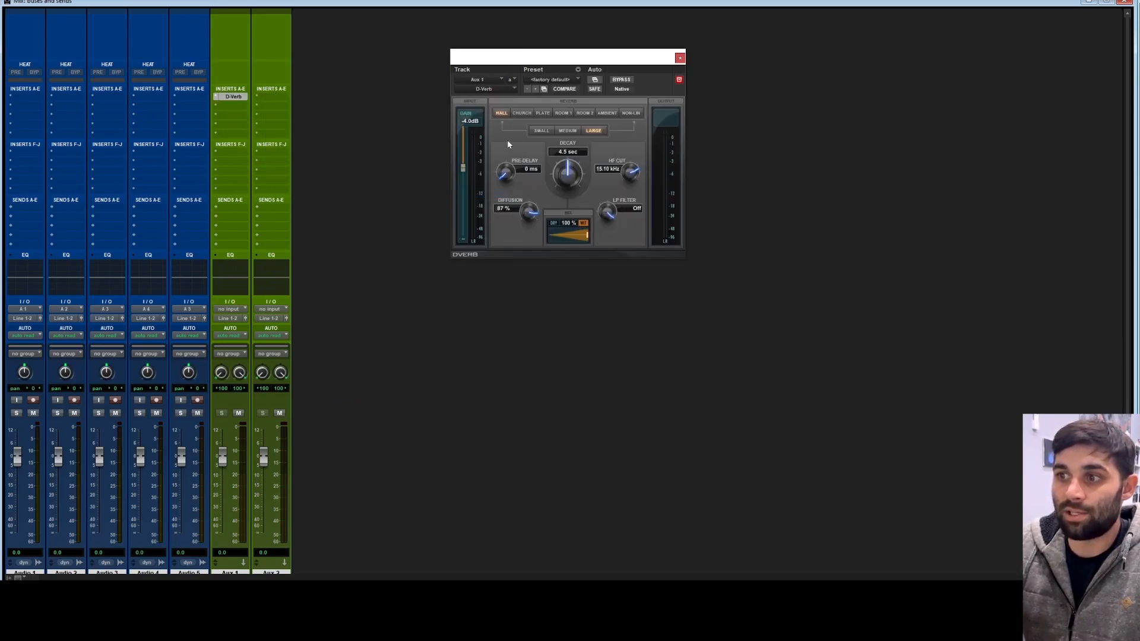
Step: Raise the D-Verb decay to about 10.4 sec and close the plug-in window
{"action": "mouse_move", "coordinate": [550, 64]}
{"action": "left_mouse_down"}
{"action": "mouse_move", "coordinate": [530, 20]}
{"action": "mouse_move", "coordinate": [532, 72]}
{"action": "left_mouse_up"}
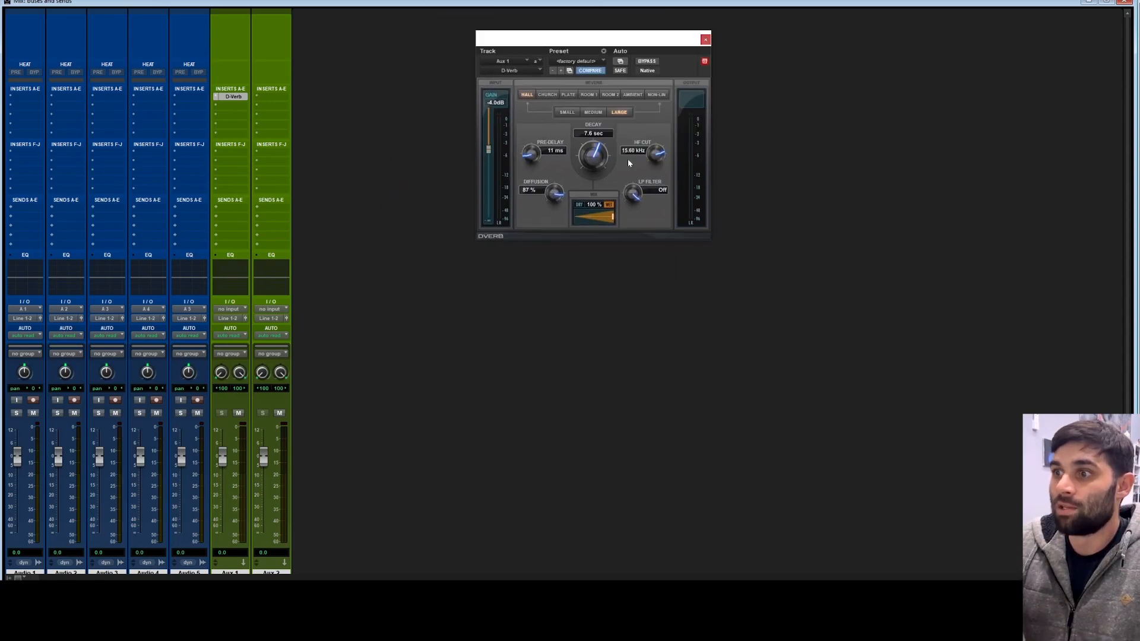
{"action": "left_click_drag", "start_coordinate": [585, 151], "coordinate": [530, 146]}
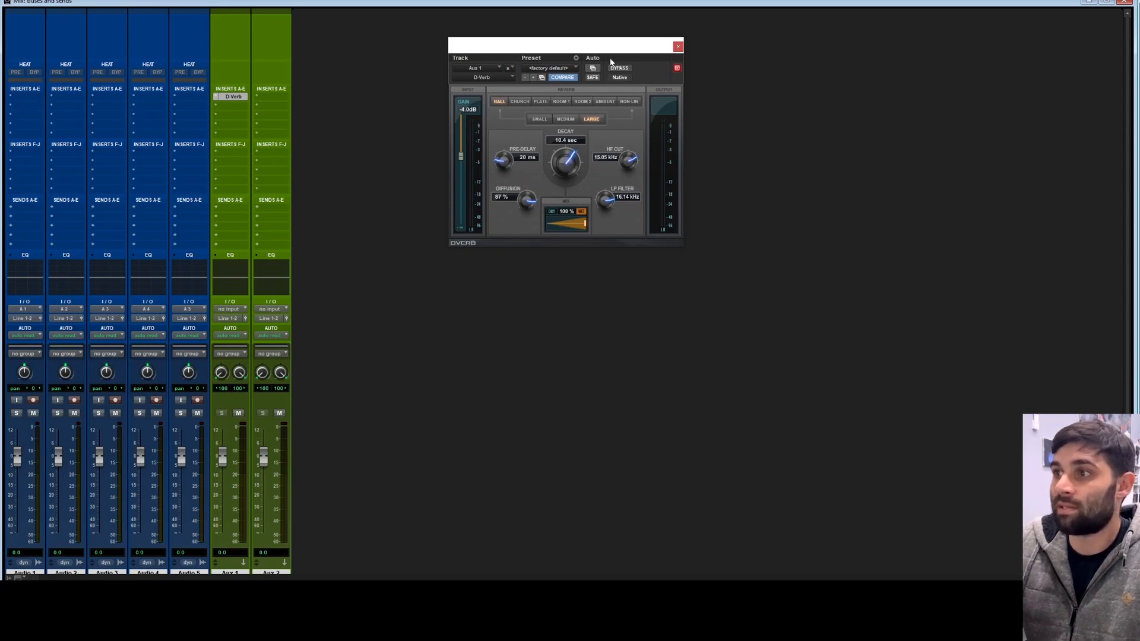
{"action": "left_click", "coordinate": [677, 46]}
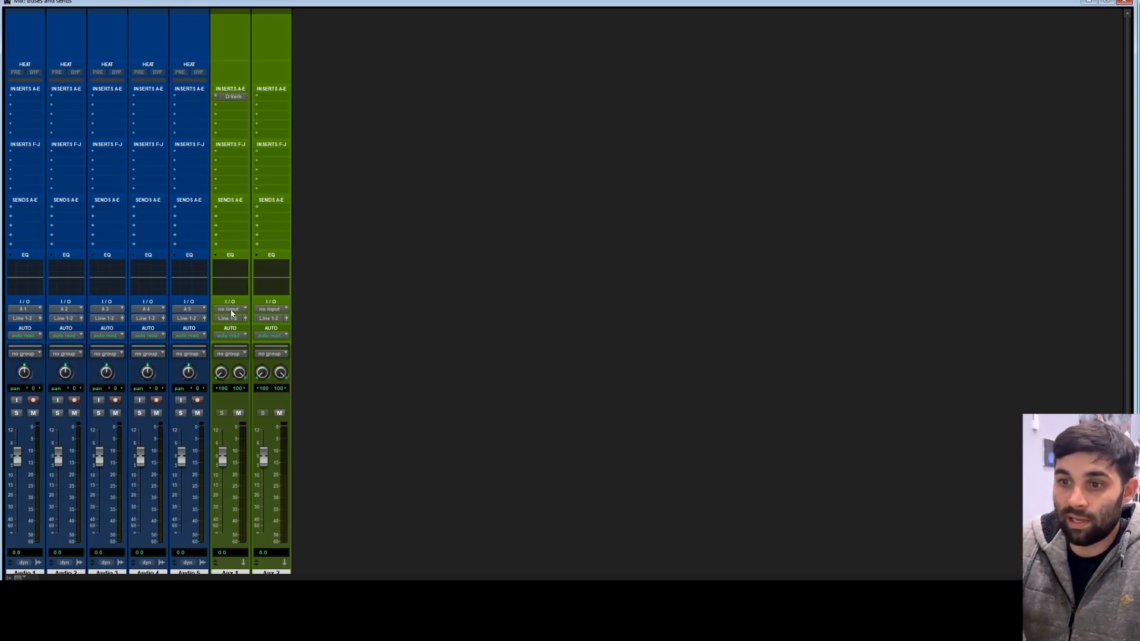
Step: Set the Aux 1 track's input to Bus 11-12 (Stereo)
{"action": "left_click", "coordinate": [230, 310]}
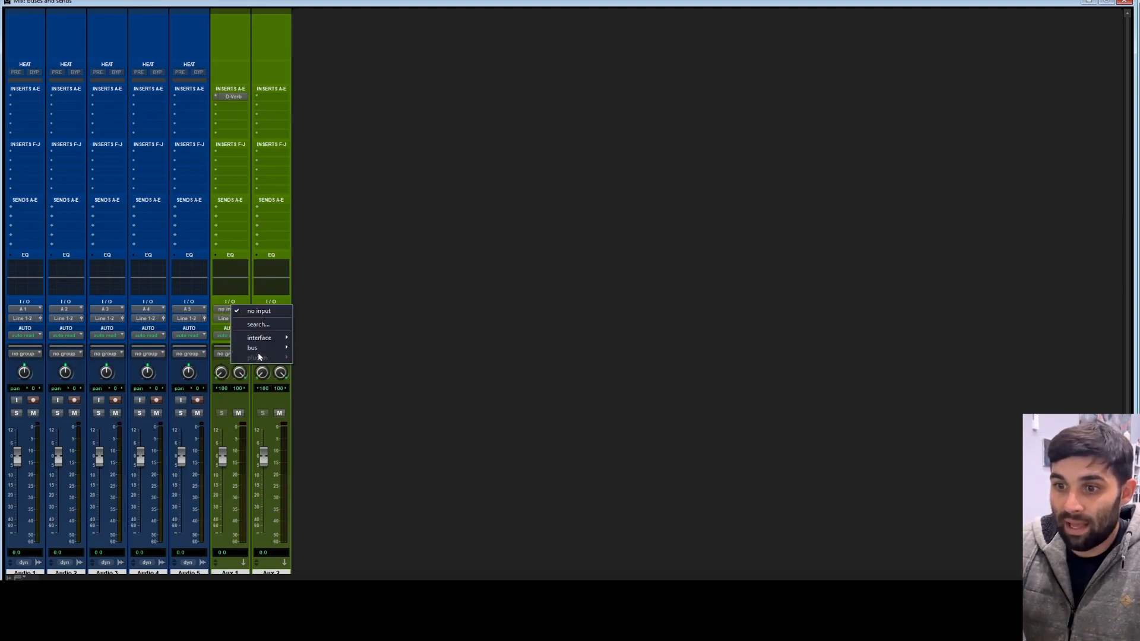
{"action": "mouse_move", "coordinate": [252, 348]}
{"action": "mouse_move", "coordinate": [323, 348]}
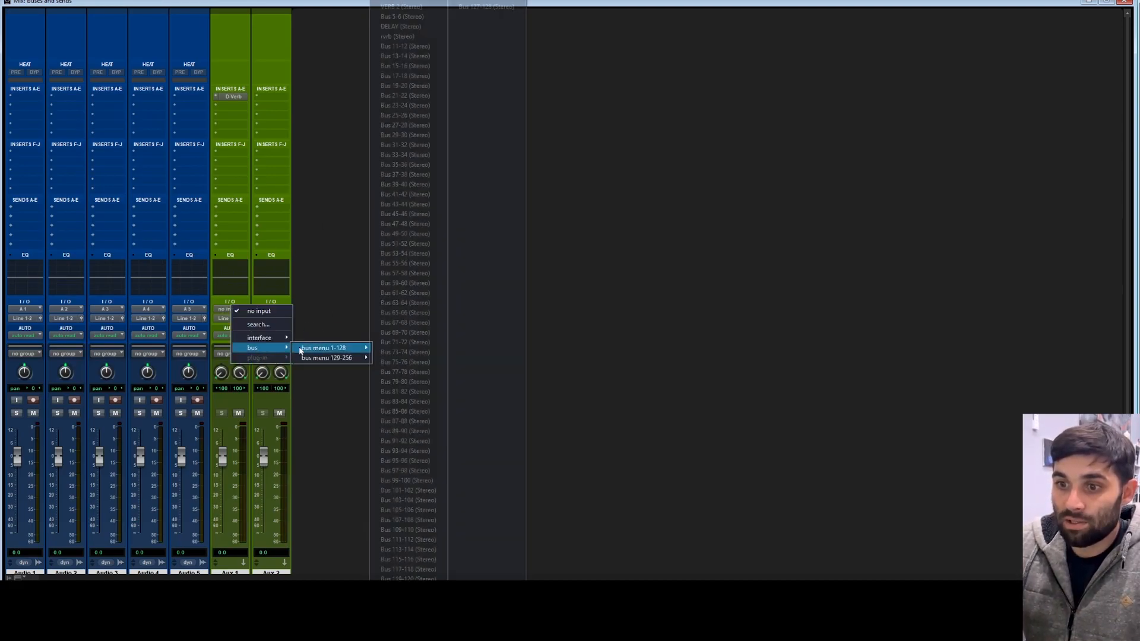
{"action": "left_click", "coordinate": [424, 48]}
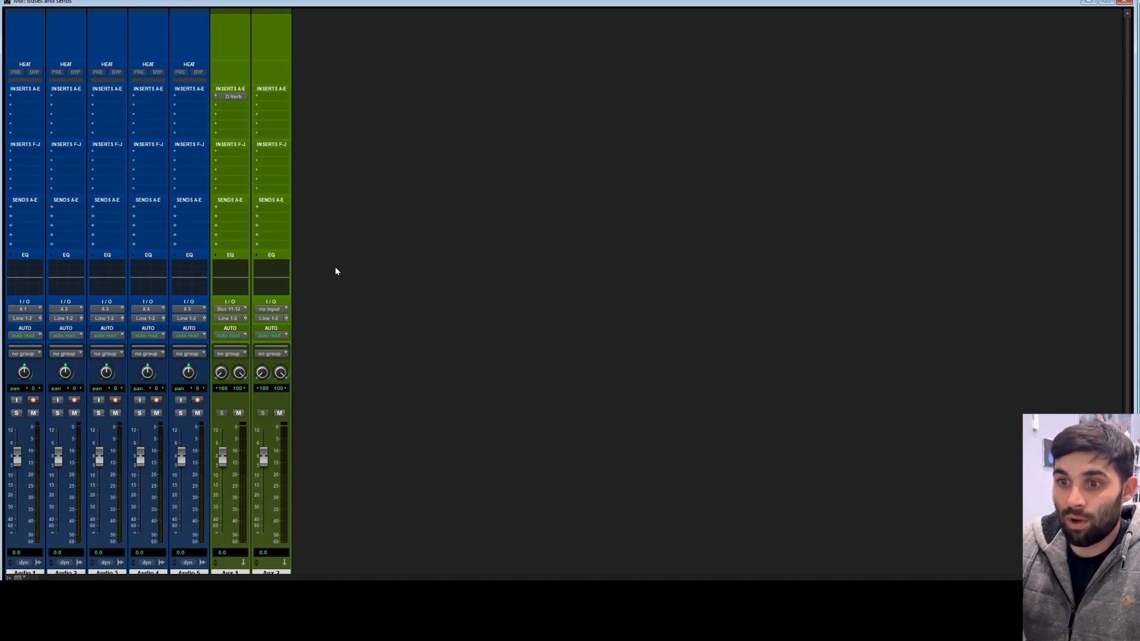
Step: Rename the Aux 1 input bus to revrb
{"action": "right_click", "coordinate": [230, 313]}
{"action": "left_click", "coordinate": [309, 323]}
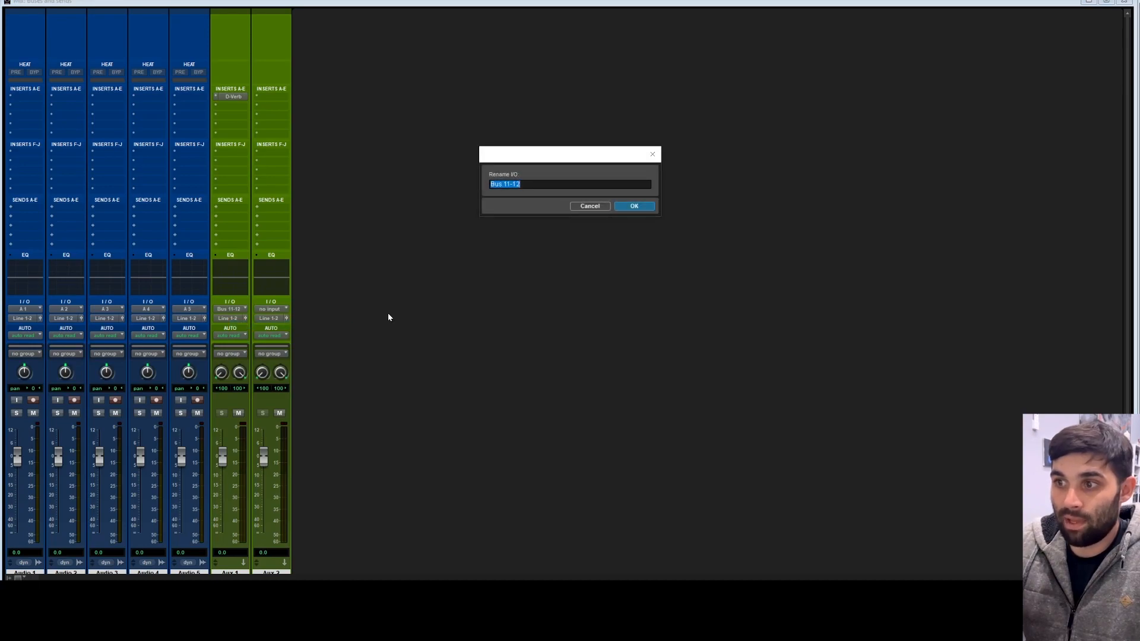
{"action": "type", "text": "revrb"}
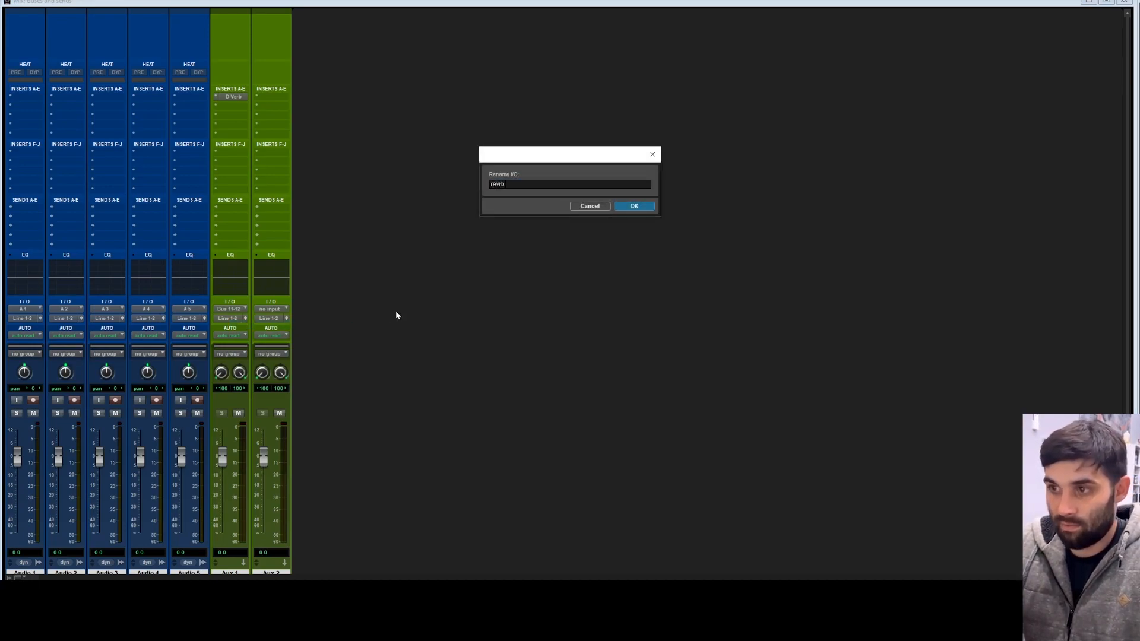
{"action": "key", "text": "Return"}
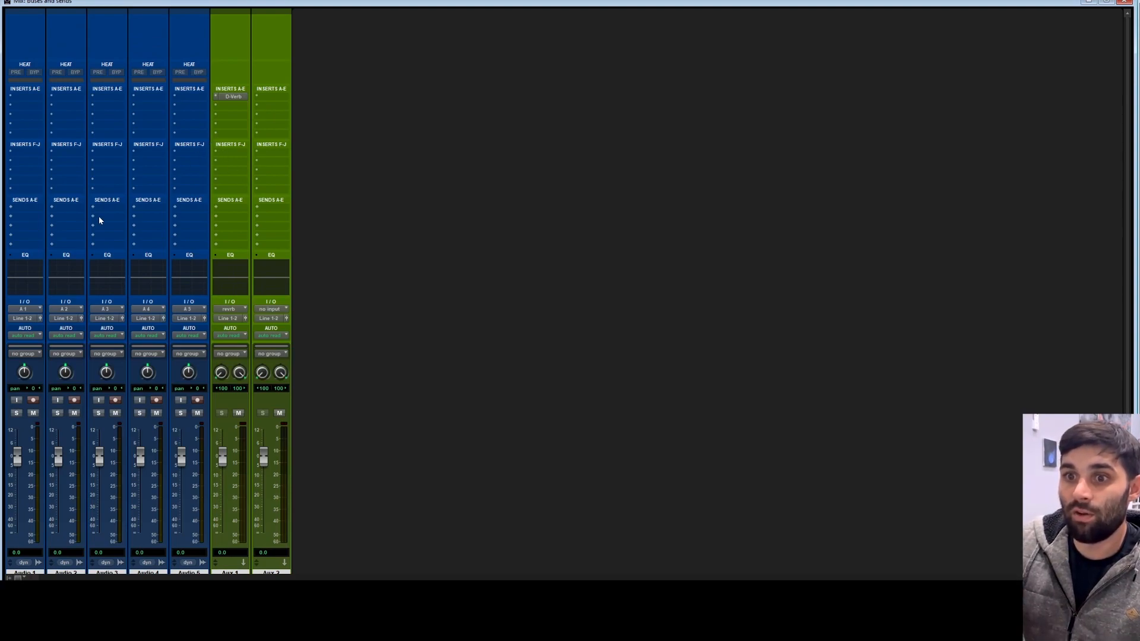
Step: Add a send on Audio 1 routed to the revrb (Stereo) bus
{"action": "left_click", "coordinate": [22, 208]}
{"action": "mouse_move", "coordinate": [91, 264]}
{"action": "left_click", "coordinate": [528, 217]}
{"action": "left_click", "coordinate": [32, 209]}
{"action": "mouse_move", "coordinate": [51, 252]}
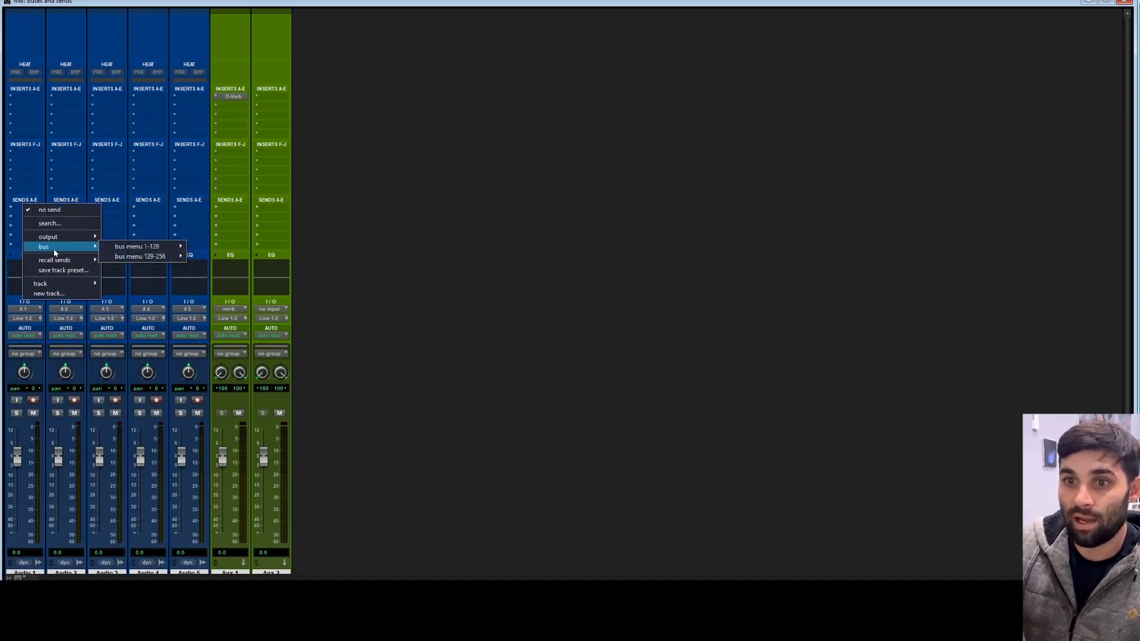
{"action": "mouse_move", "coordinate": [133, 247]}
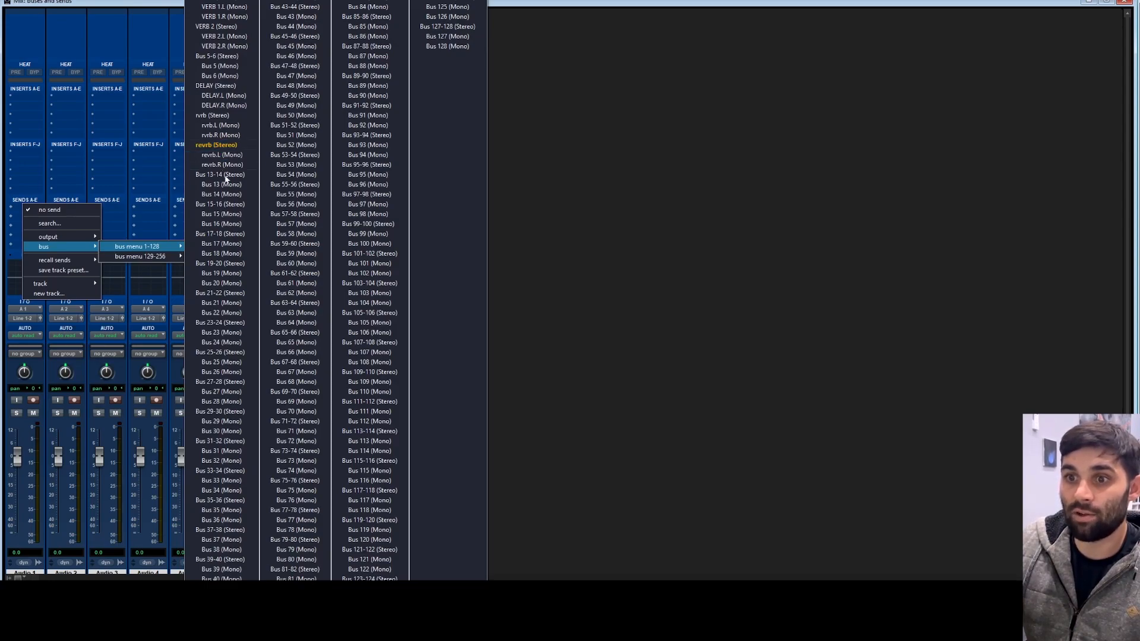
{"action": "left_click", "coordinate": [219, 146]}
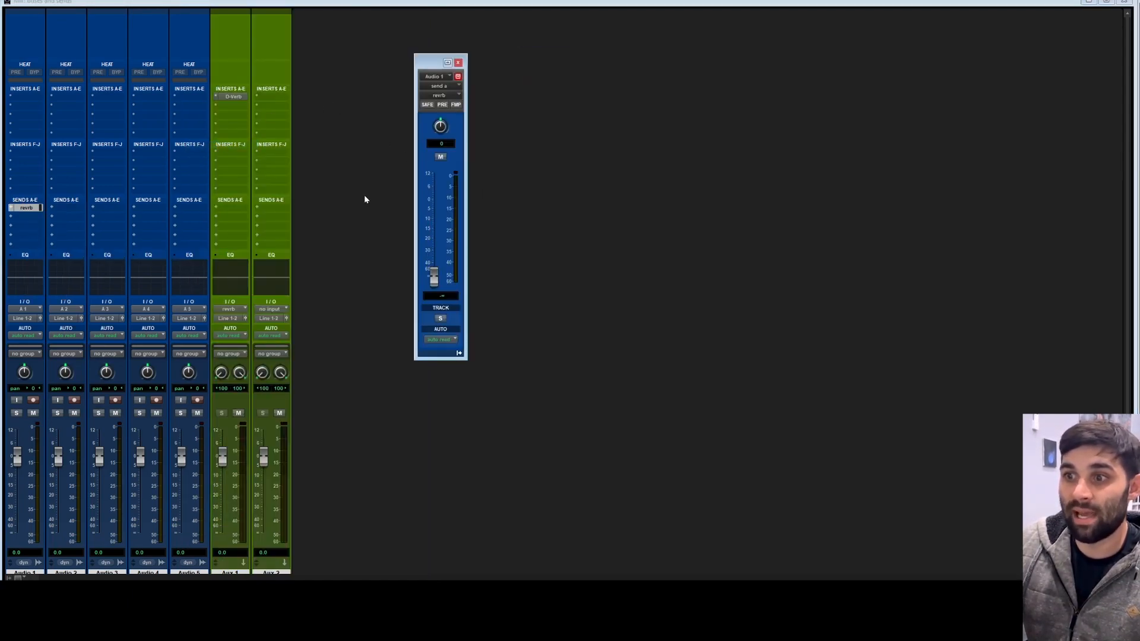
{"action": "mouse_move", "coordinate": [439, 277]}
{"action": "left_mouse_down"}
{"action": "mouse_move", "coordinate": [440, 223]}
{"action": "mouse_move", "coordinate": [433, 289]}
{"action": "mouse_move", "coordinate": [468, 237]}
{"action": "mouse_move", "coordinate": [434, 257]}
{"action": "mouse_move", "coordinate": [436, 281]}
{"action": "left_mouse_up"}
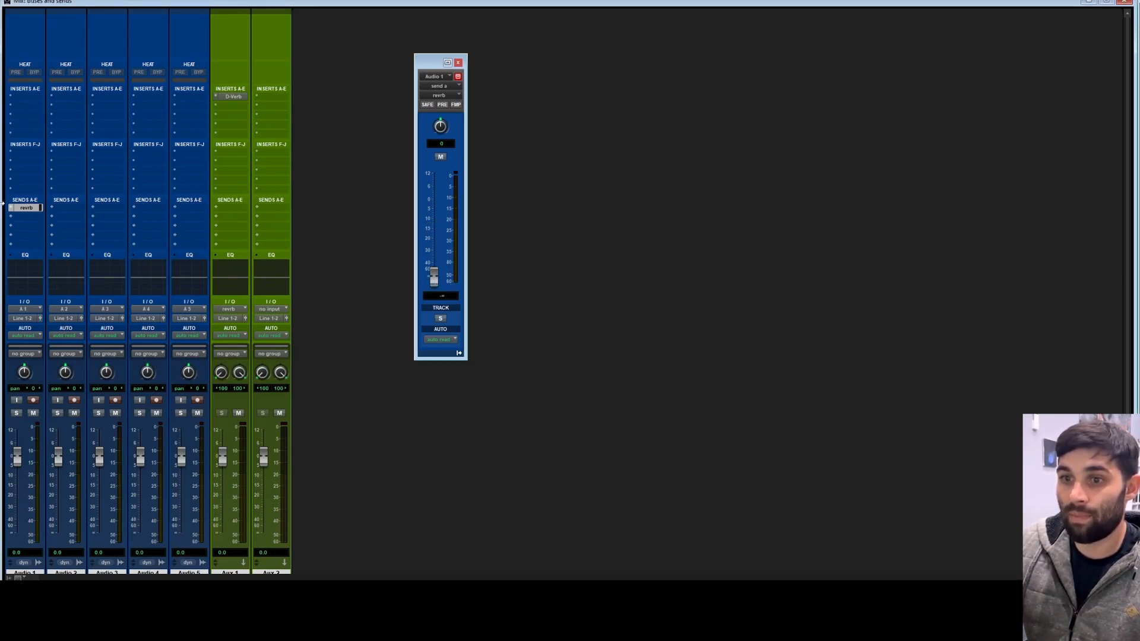
Step: Add revrb sends on the remaining audio tracks, Audio 2 through Audio 5
{"action": "left_click", "coordinate": [54, 209]}
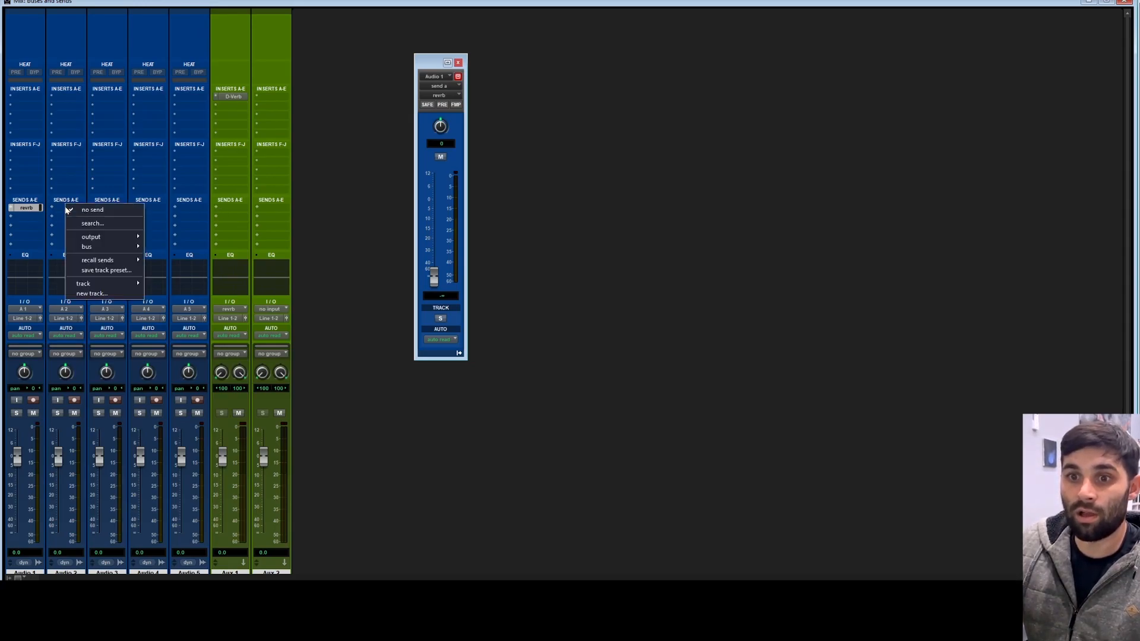
{"action": "mouse_move", "coordinate": [187, 249]}
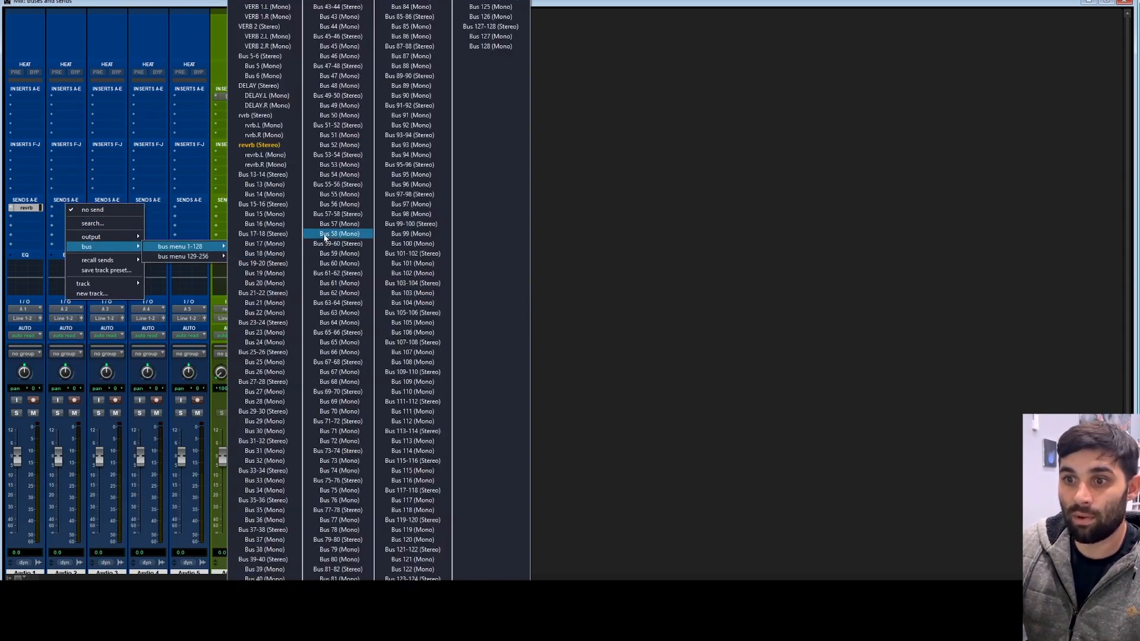
{"action": "left_click", "coordinate": [261, 140]}
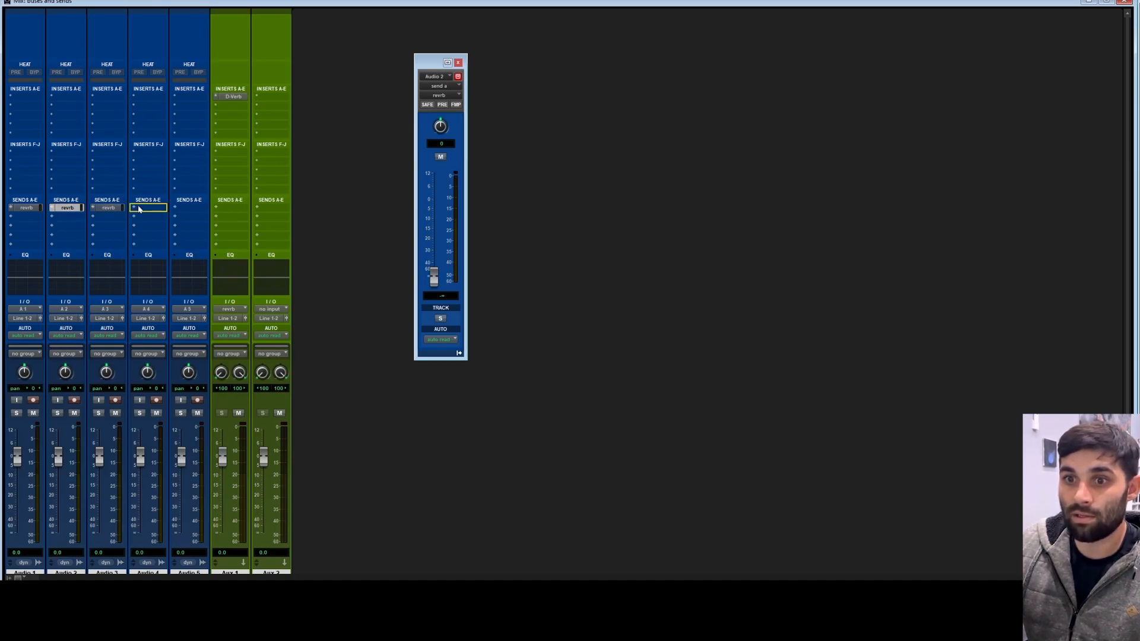
{"action": "left_click", "coordinate": [190, 207]}
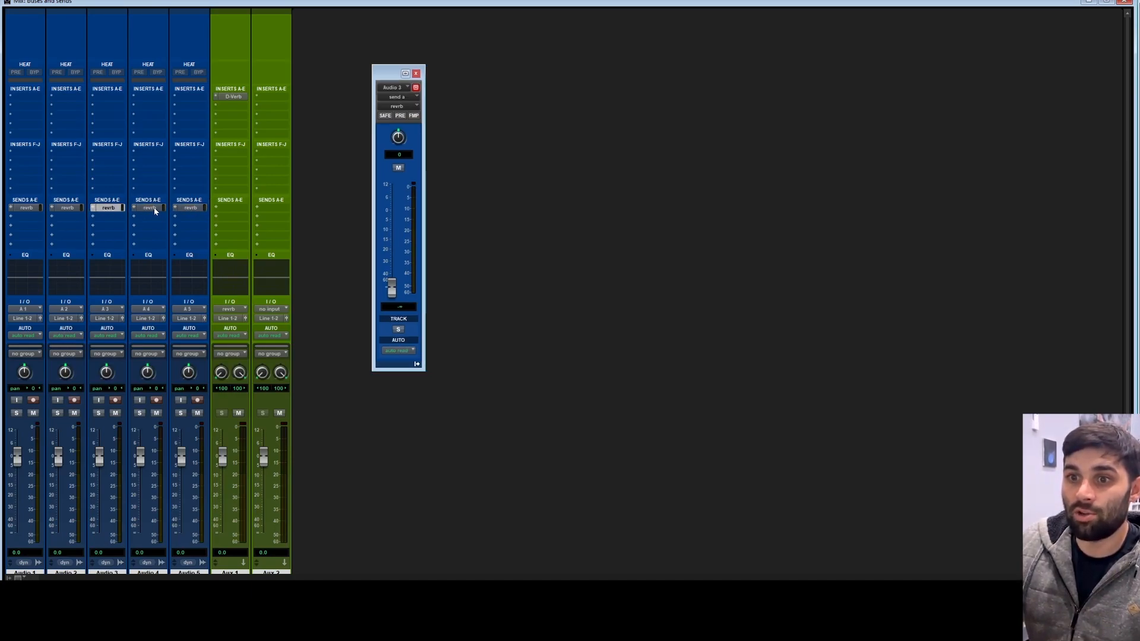
Step: Open the send windows, nudge Audio 1's reverb send level, and close the send window
{"action": "left_click", "coordinate": [26, 208]}
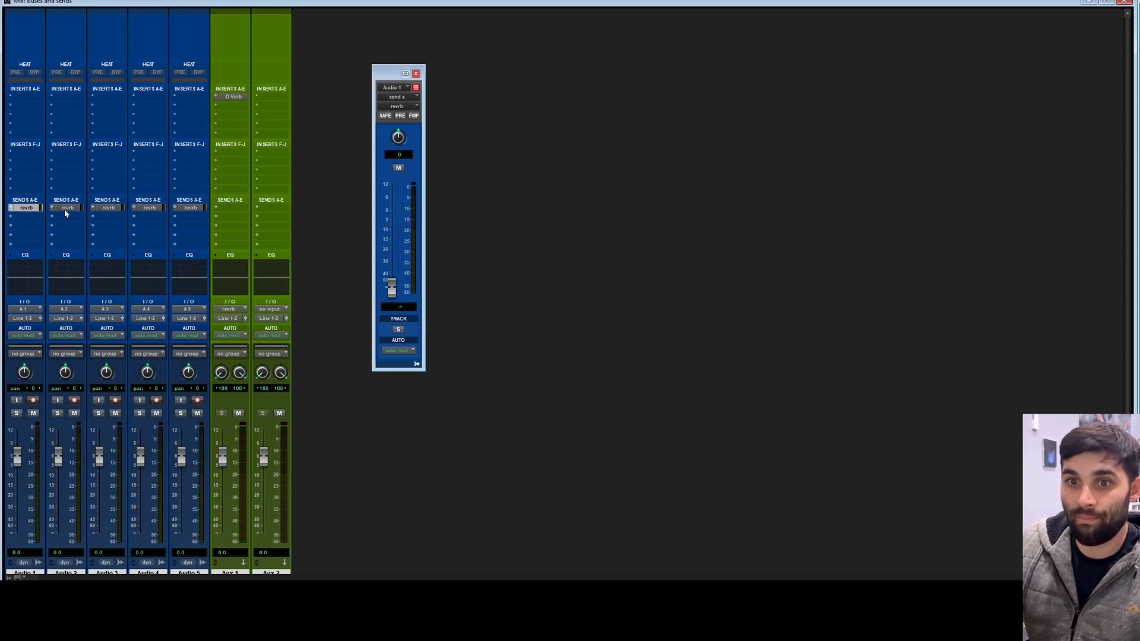
{"action": "left_click", "coordinate": [65, 208]}
{"action": "left_click", "coordinate": [110, 207]}
{"action": "left_click", "coordinate": [28, 208]}
{"action": "left_click_drag", "start_coordinate": [392, 289], "coordinate": [392, 264]}
{"action": "left_click", "coordinate": [67, 207]}
{"action": "left_click", "coordinate": [67, 208]}
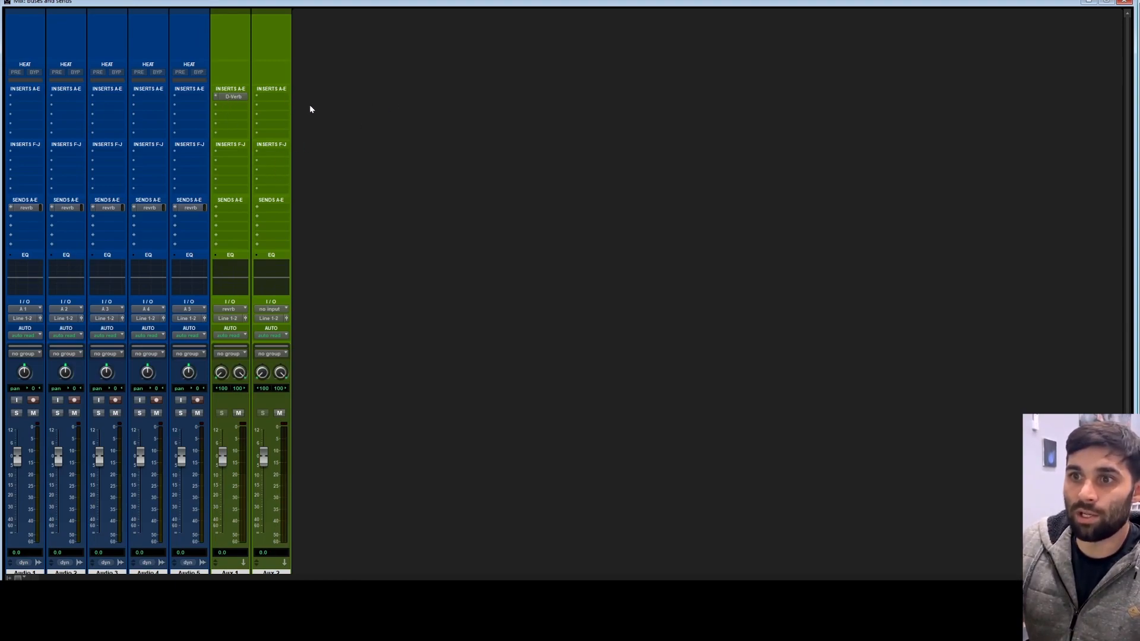
Step: Insert an L1 limiter plug-in on the first insert slot of Aux 2
{"action": "left_click", "coordinate": [265, 95]}
{"action": "mouse_move", "coordinate": [320, 126]}
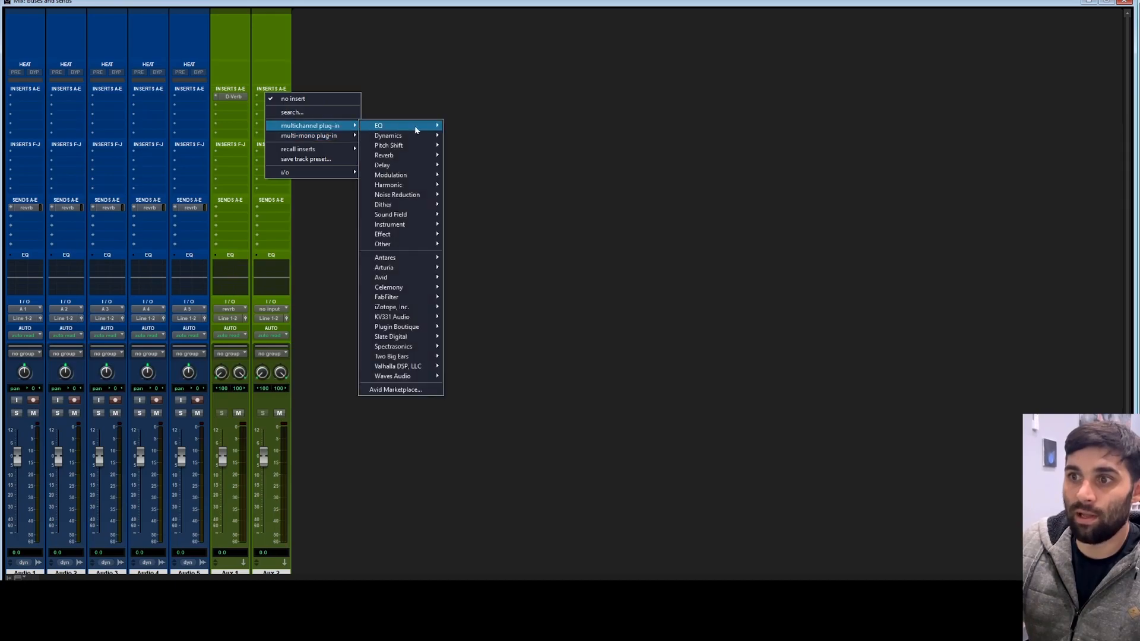
{"action": "left_click", "coordinate": [513, 141]}
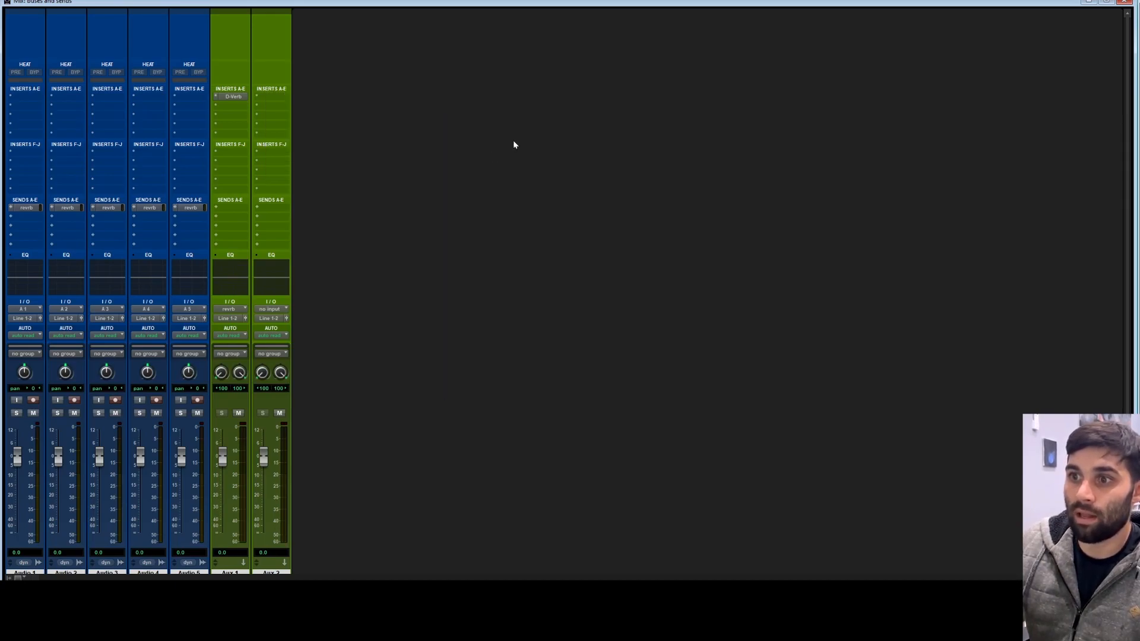
{"action": "left_click", "coordinate": [266, 95]}
{"action": "left_click", "coordinate": [426, 98]}
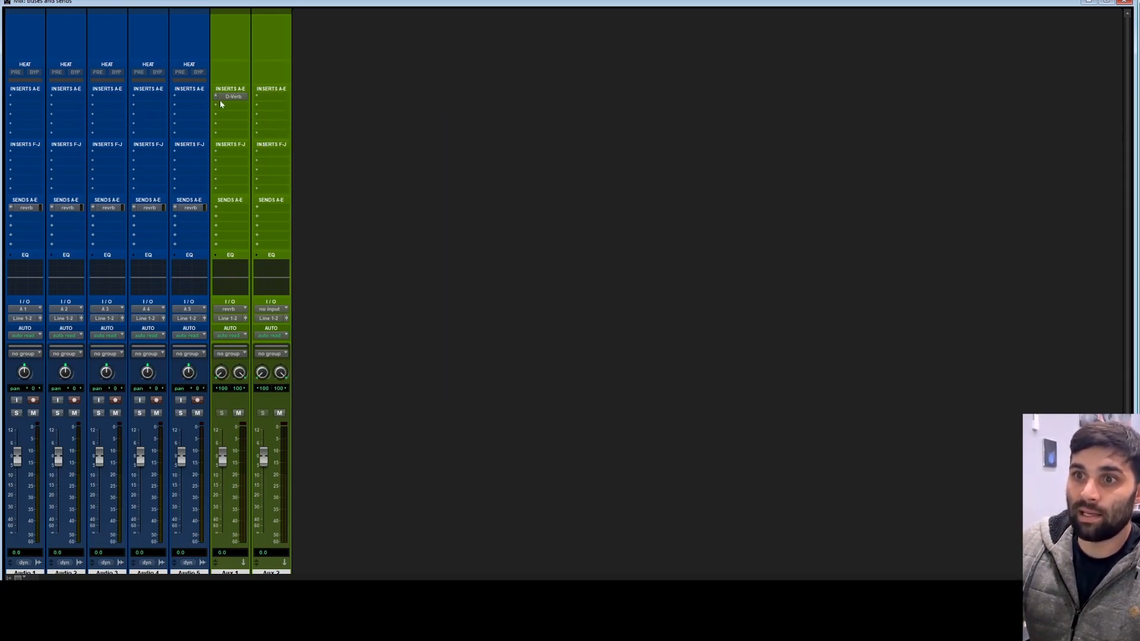
Step: Insert the EQ3 7-Band (stereo) multichannel plug-in on the second insert slot of Aux 2
{"action": "left_click", "coordinate": [264, 95]}
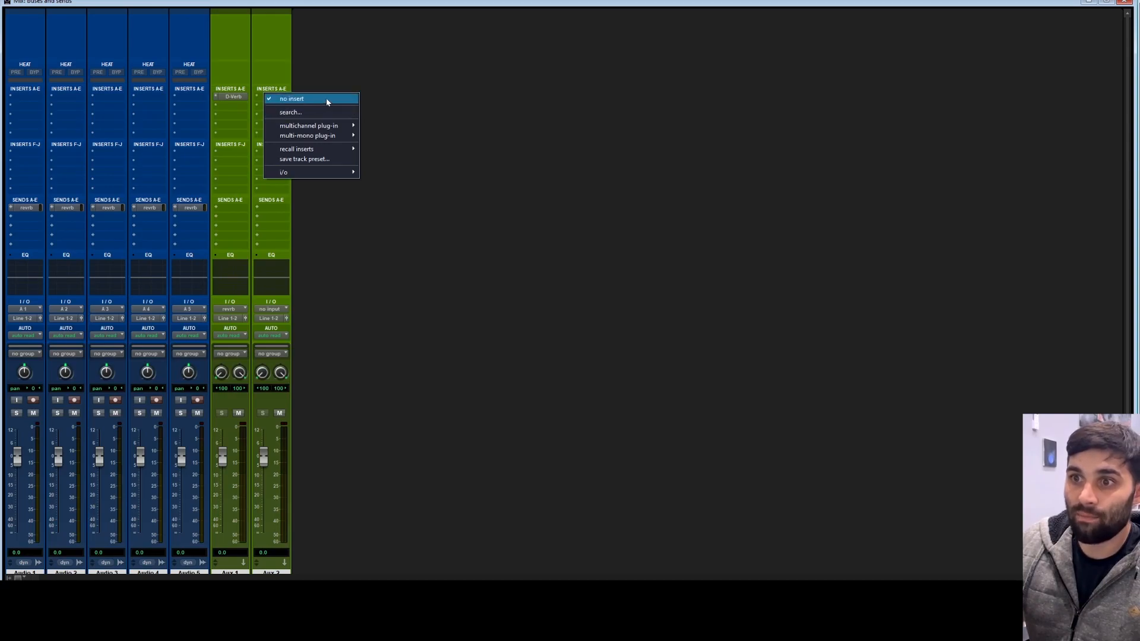
{"action": "mouse_move", "coordinate": [326, 126]}
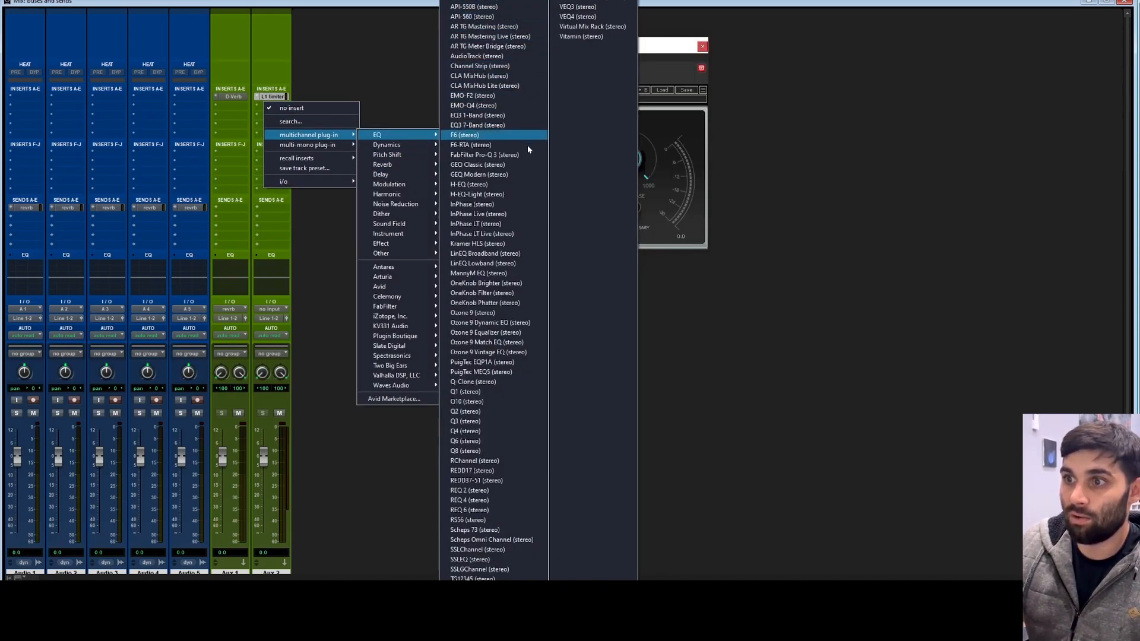
{"action": "left_click", "coordinate": [524, 126]}
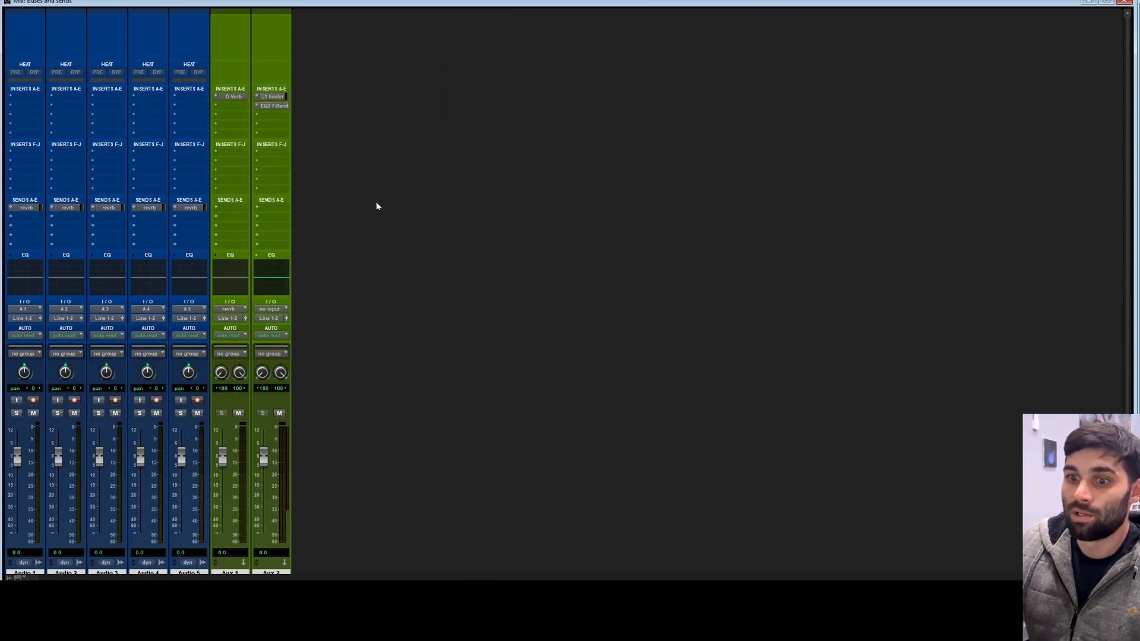
Step: Play back the session and set Audio 1's reverb send level to about -16.4 dB
{"action": "scroll", "coordinate": [378, 202], "scroll_direction": "down", "scroll_amount": 3}
{"action": "scroll", "coordinate": [402, 193], "scroll_direction": "up", "scroll_amount": 2}
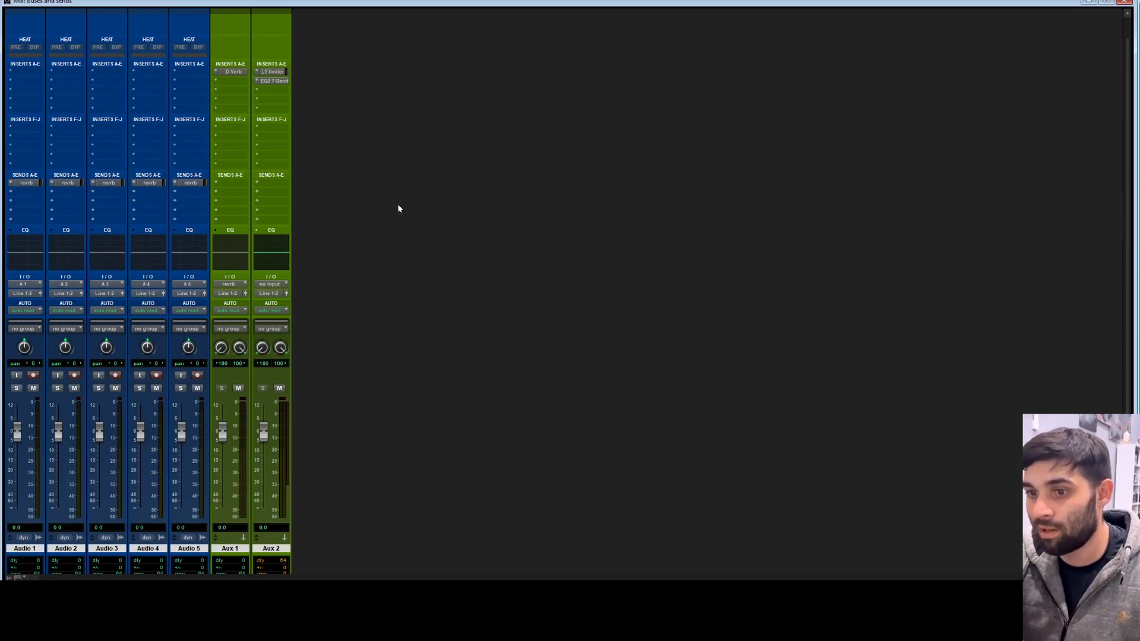
{"action": "key", "text": "ctrl+equal"}
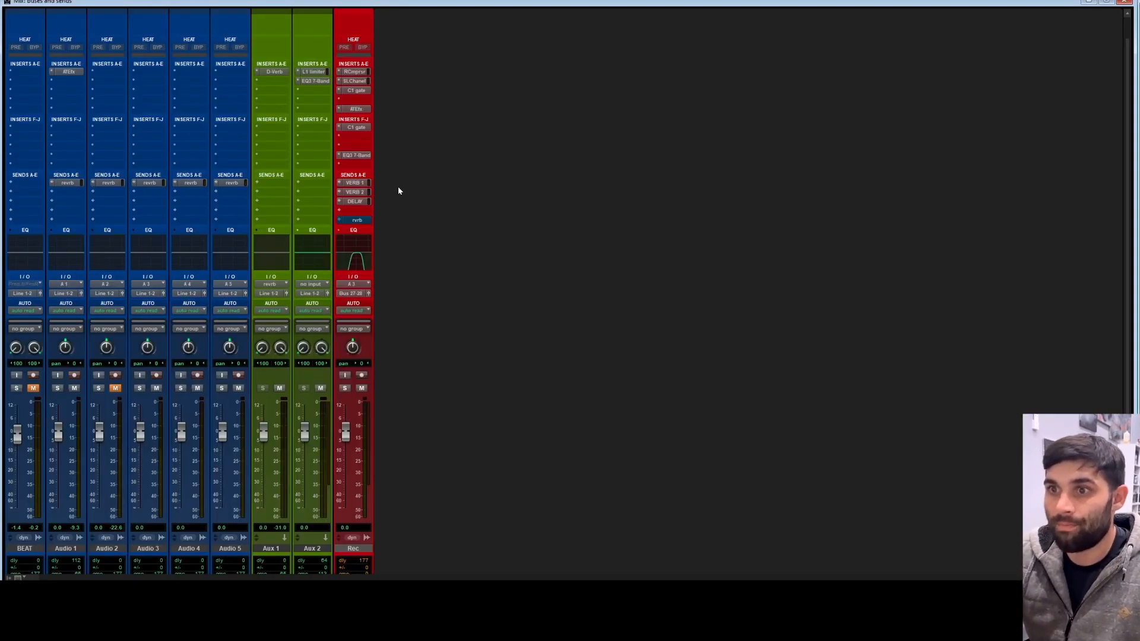
{"action": "key", "text": "ctrl+equal"}
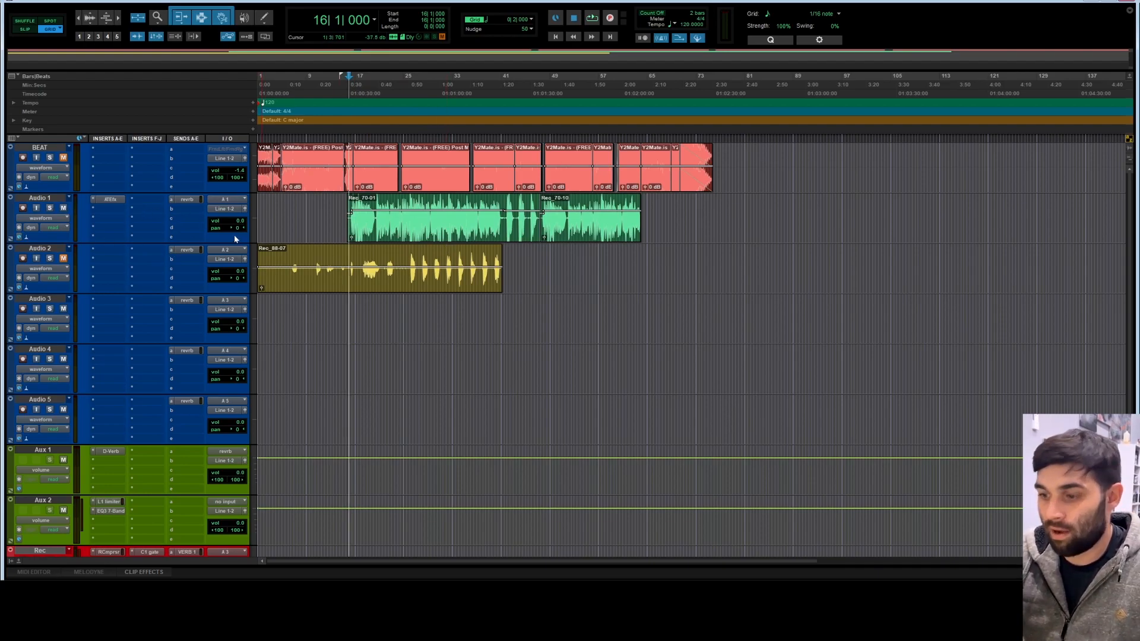
{"action": "key", "text": "ctrl+equal"}
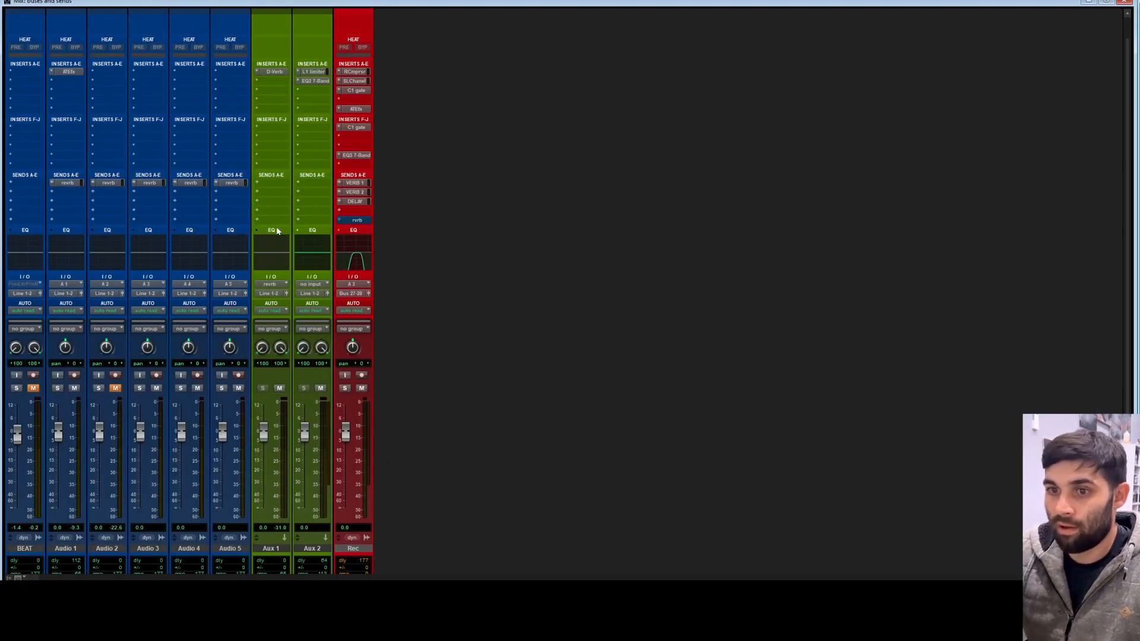
{"action": "key", "text": "space"}
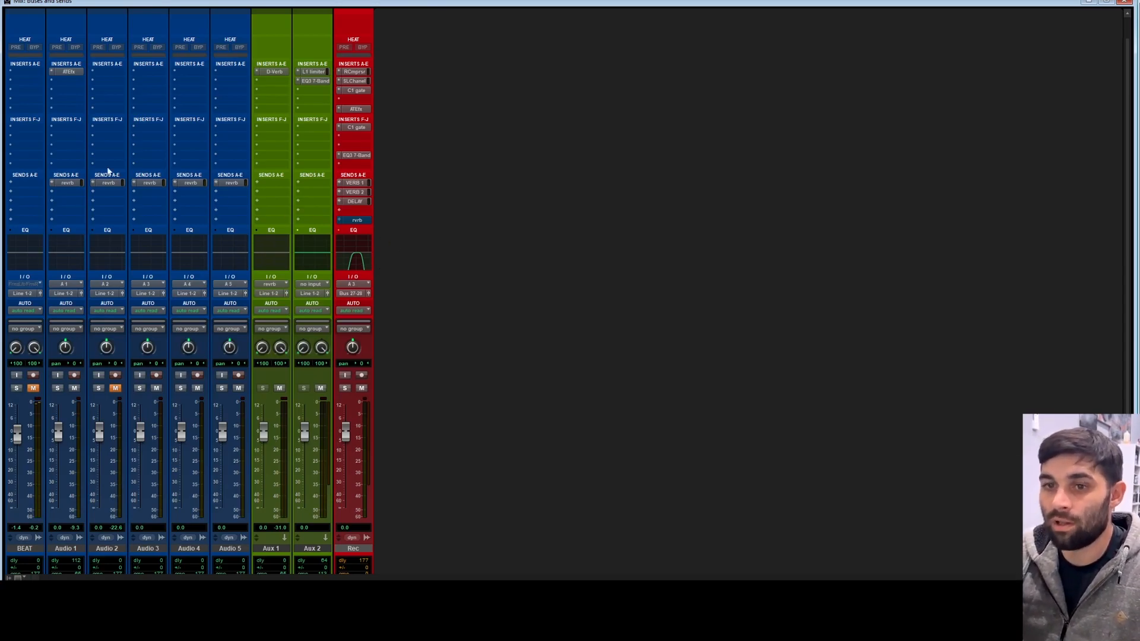
{"action": "left_click", "coordinate": [67, 183]}
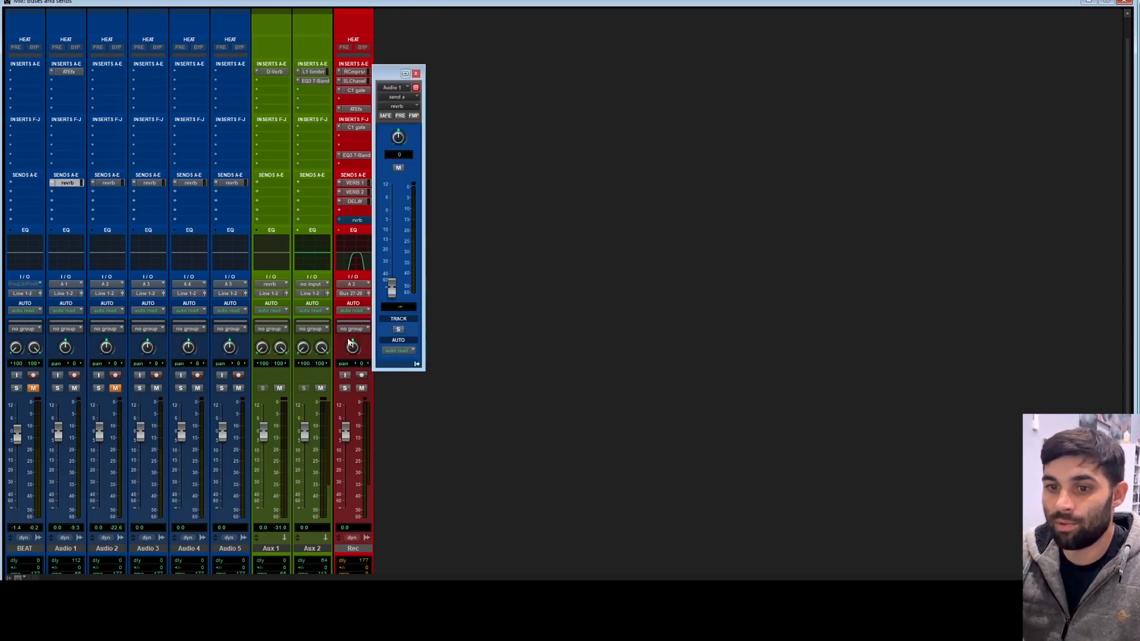
{"action": "left_click_drag", "start_coordinate": [392, 289], "coordinate": [400, 237]}
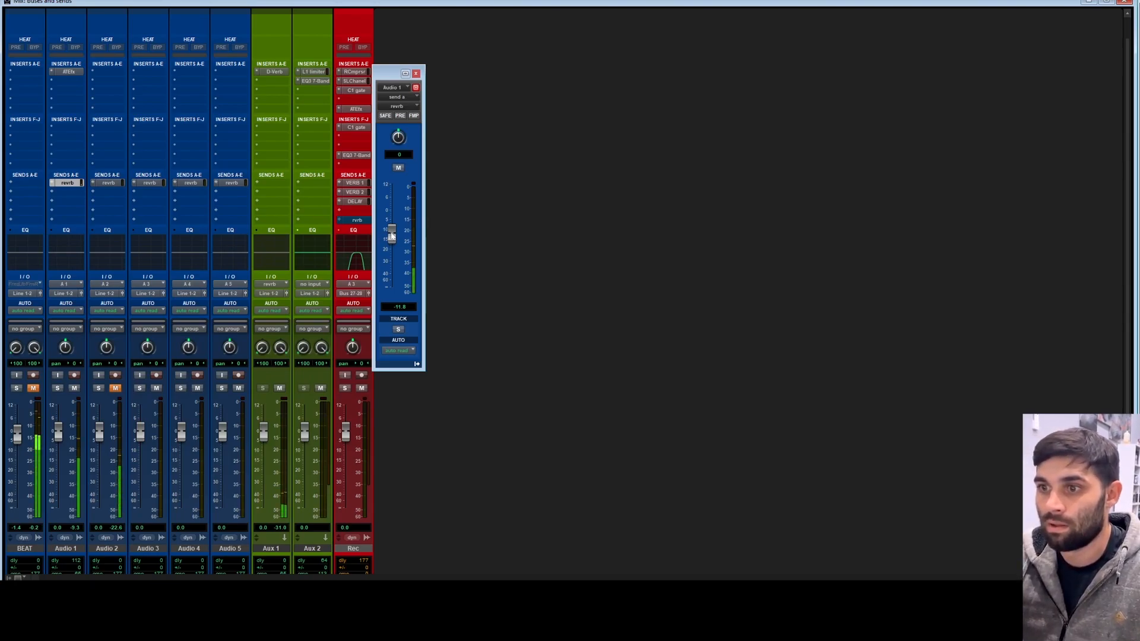
{"action": "mouse_move", "coordinate": [392, 236]}
{"action": "left_mouse_down"}
{"action": "mouse_move", "coordinate": [402, 213]}
{"action": "mouse_move", "coordinate": [410, 240]}
{"action": "left_mouse_up"}
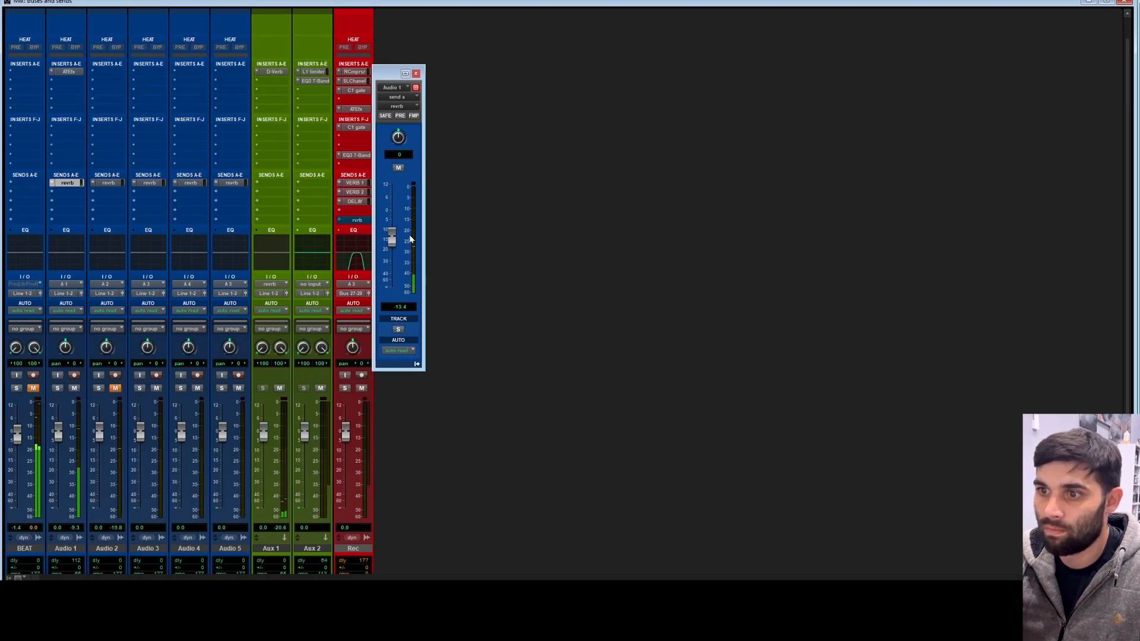
{"action": "key", "text": "space"}
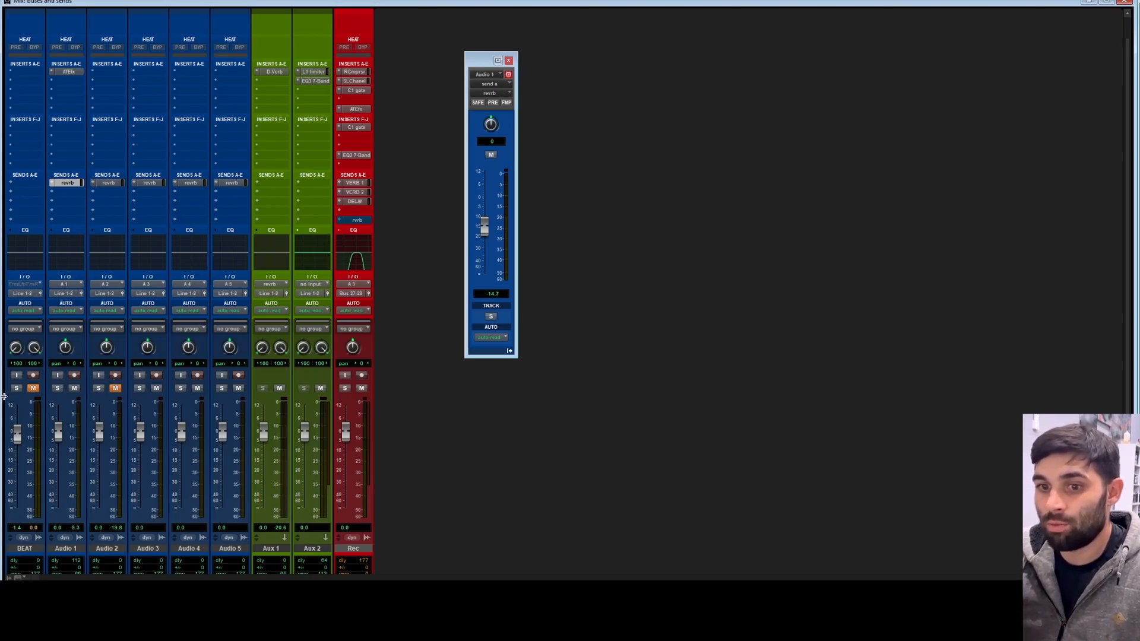
{"action": "left_click_drag", "start_coordinate": [487, 228], "coordinate": [487, 230]}
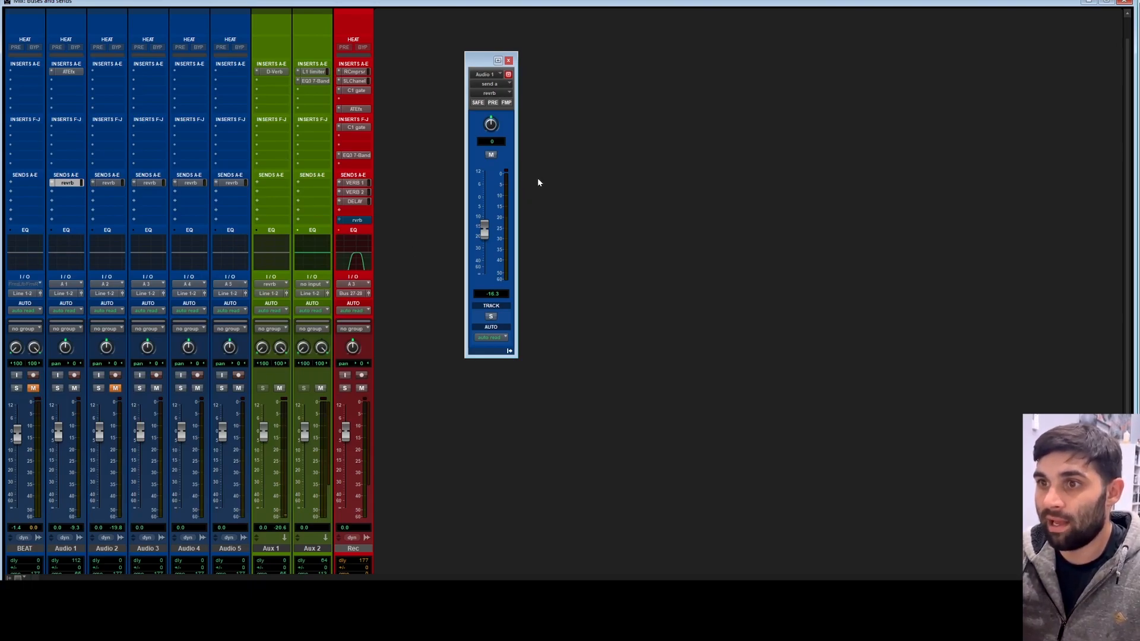
{"action": "left_click_drag", "start_coordinate": [486, 231], "coordinate": [486, 231]}
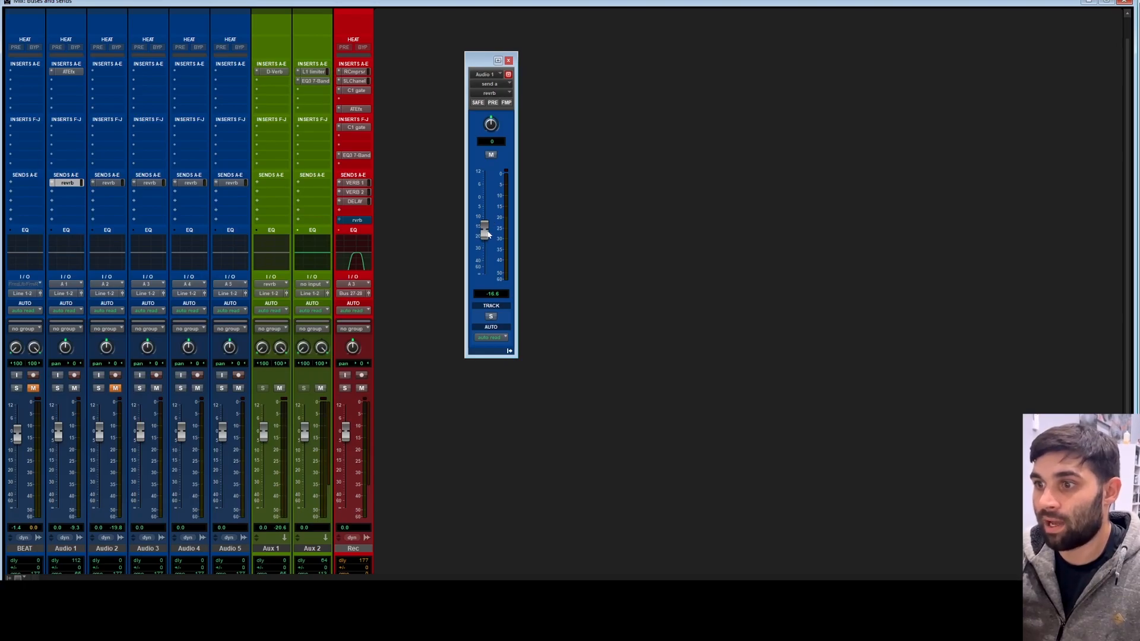
Step: Set Aux 1's D-Verb decay to 4.7 sec and pre-delay to 11 ms, then close the plug-in
{"action": "left_click", "coordinate": [273, 72]}
{"action": "left_click_drag", "start_coordinate": [565, 43], "coordinate": [660, 43]}
{"action": "mouse_move", "coordinate": [667, 167]}
{"action": "left_mouse_down"}
{"action": "mouse_move", "coordinate": [654, 156]}
{"action": "mouse_move", "coordinate": [652, 171]}
{"action": "left_mouse_up"}
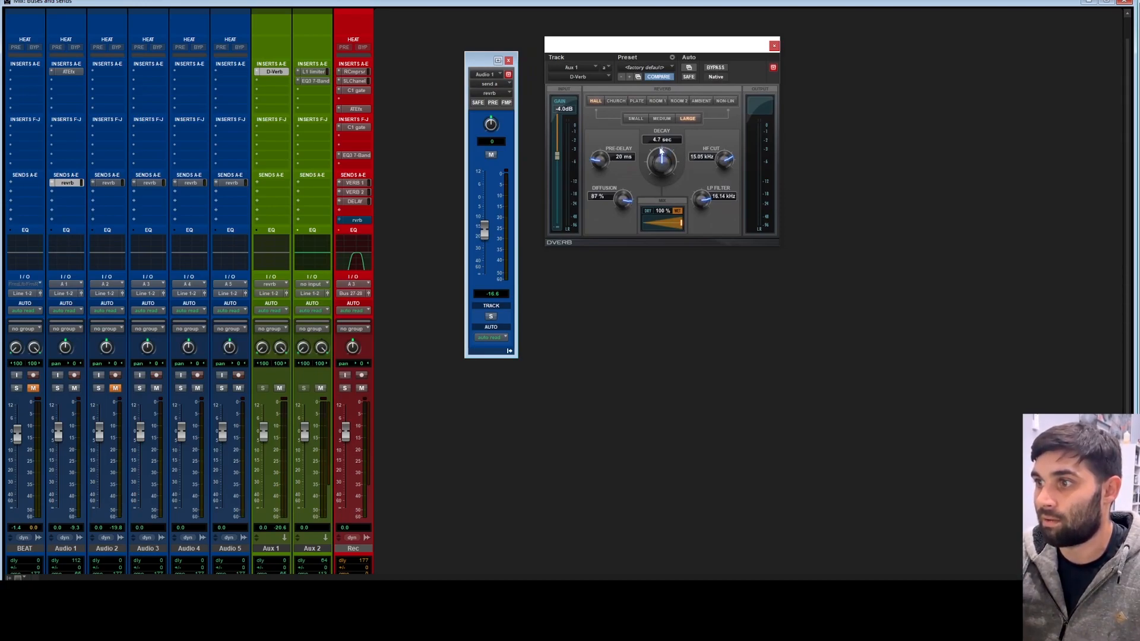
{"action": "left_click_drag", "start_coordinate": [598, 160], "coordinate": [599, 178]}
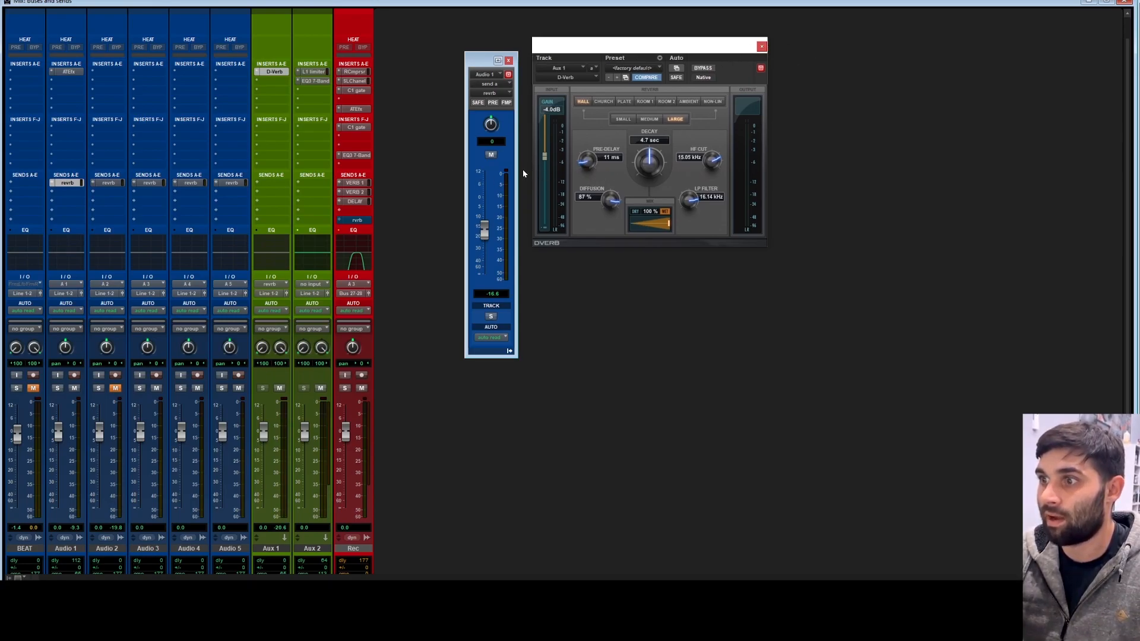
{"action": "left_click", "coordinate": [763, 47]}
Step: Set Audio 1's reverb send level to about -15.6 dB
{"action": "left_click_drag", "start_coordinate": [456, 37], "coordinate": [503, 23]}
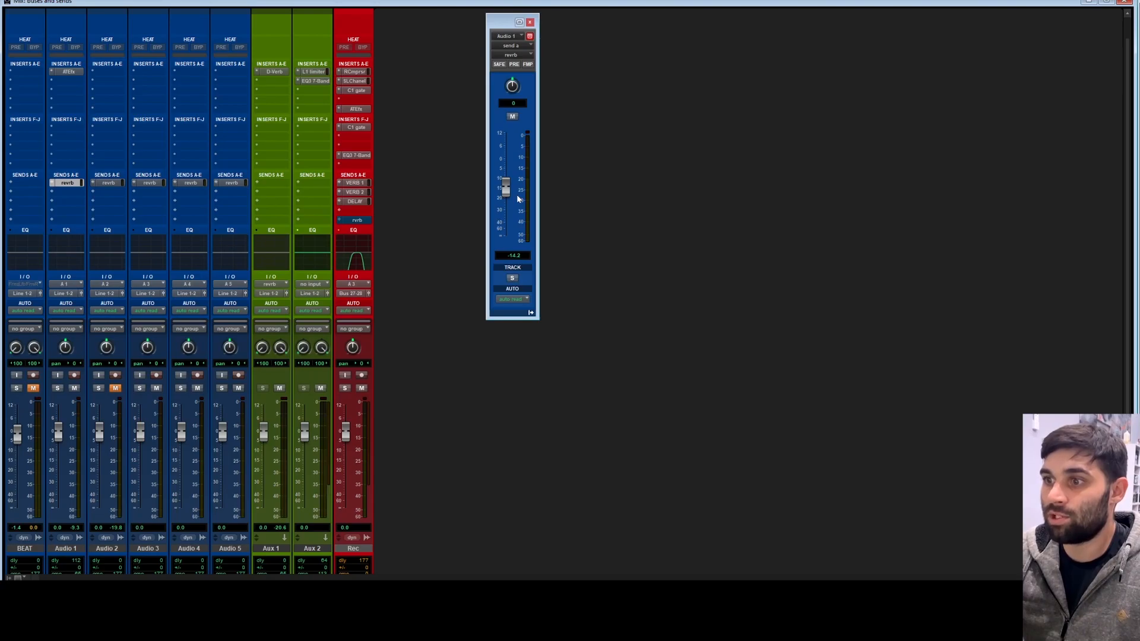
{"action": "left_click_drag", "start_coordinate": [511, 188], "coordinate": [509, 197]}
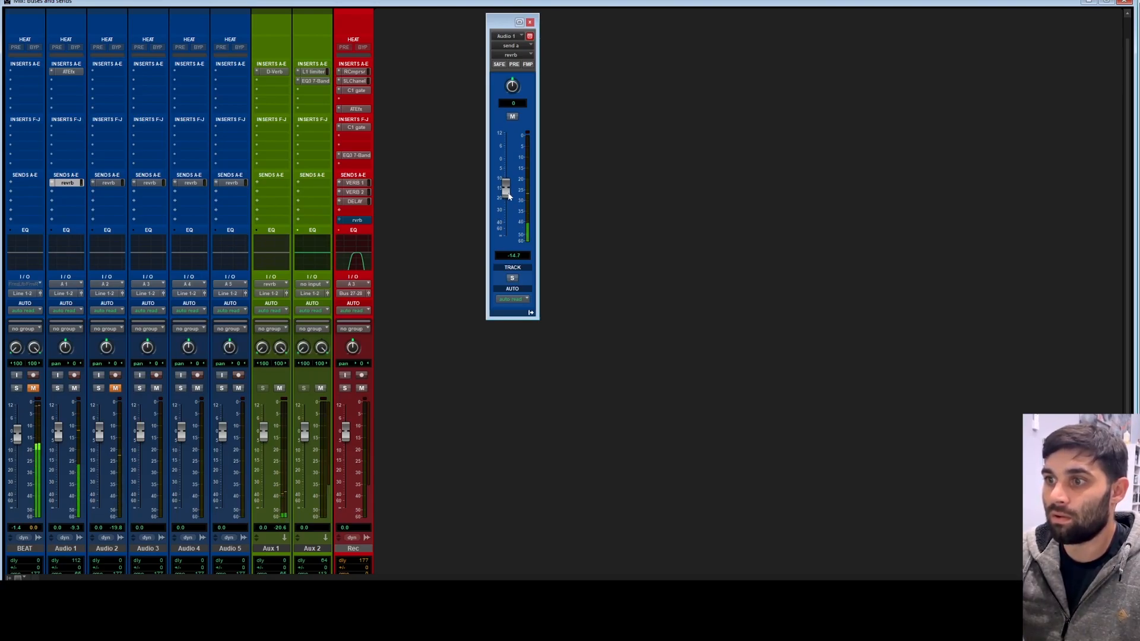
{"action": "left_click_drag", "start_coordinate": [509, 197], "coordinate": [508, 198]}
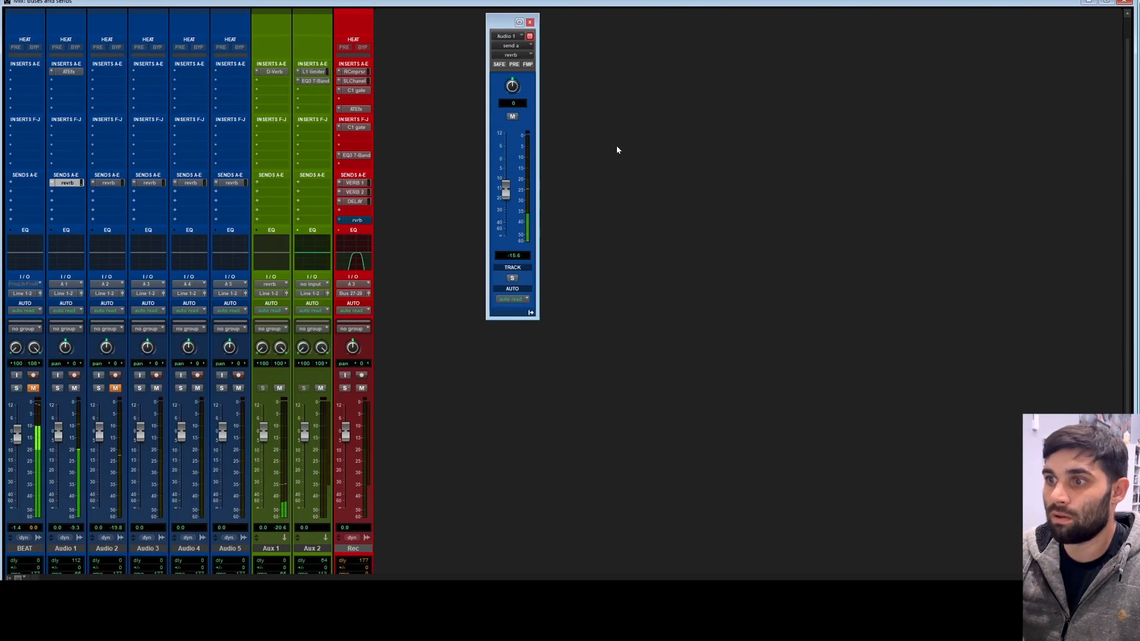